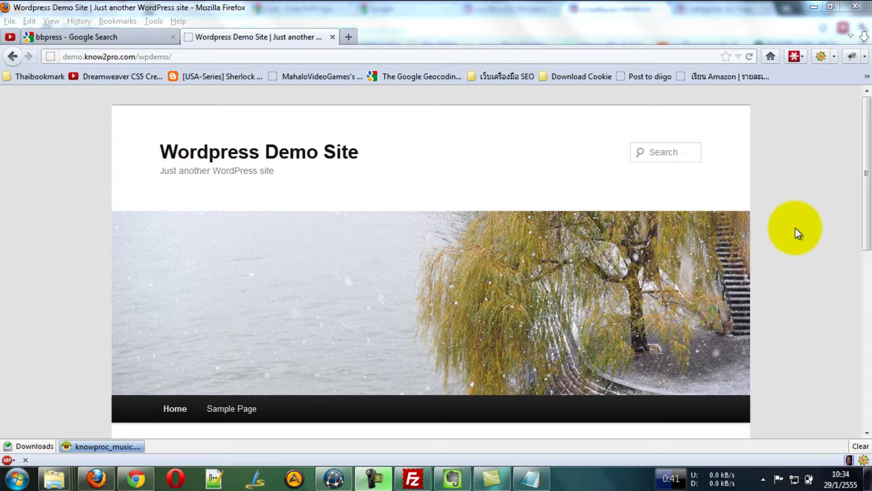
Load the site's wp-admin login page in a new tab using the copied site address.
left_click(217, 56)
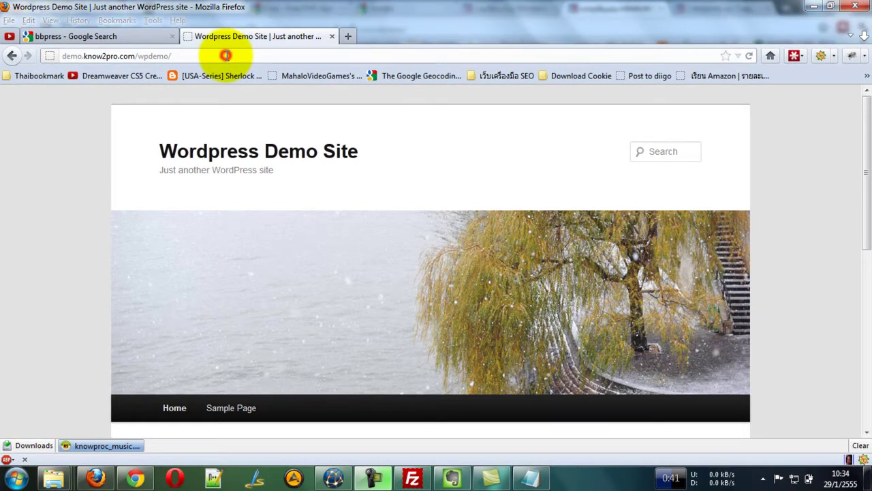
left_click_drag(205, 55, 29, 54)
key("ctrl+c")
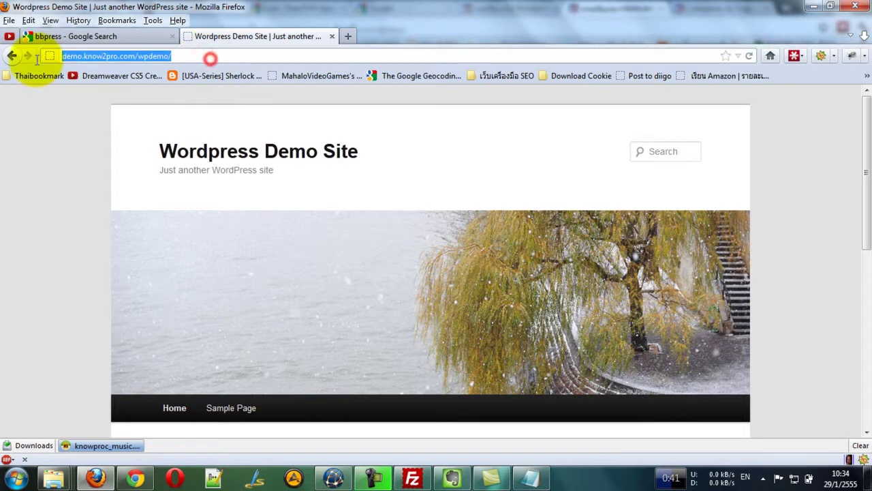
key("ctrl+t")
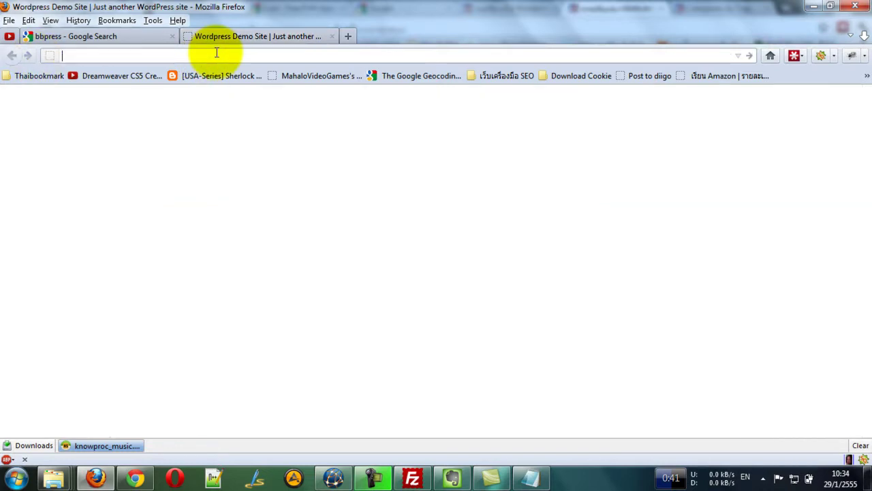
key("ctrl+v")
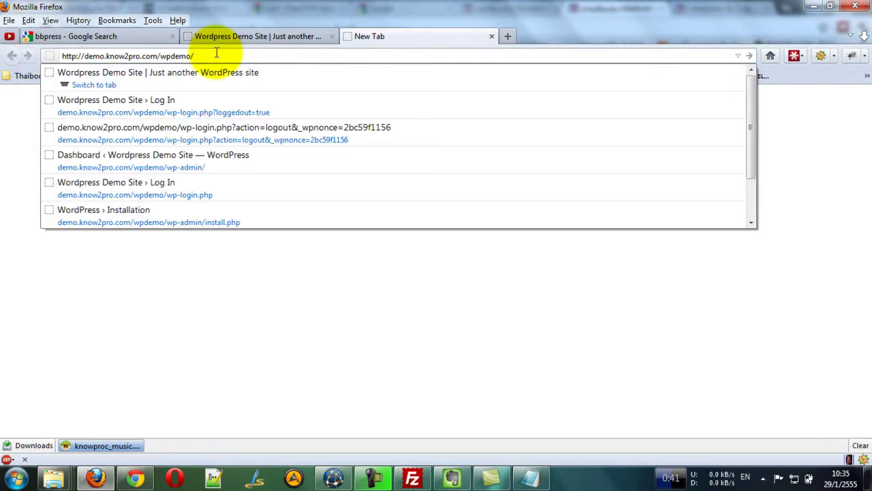
type("wp-")
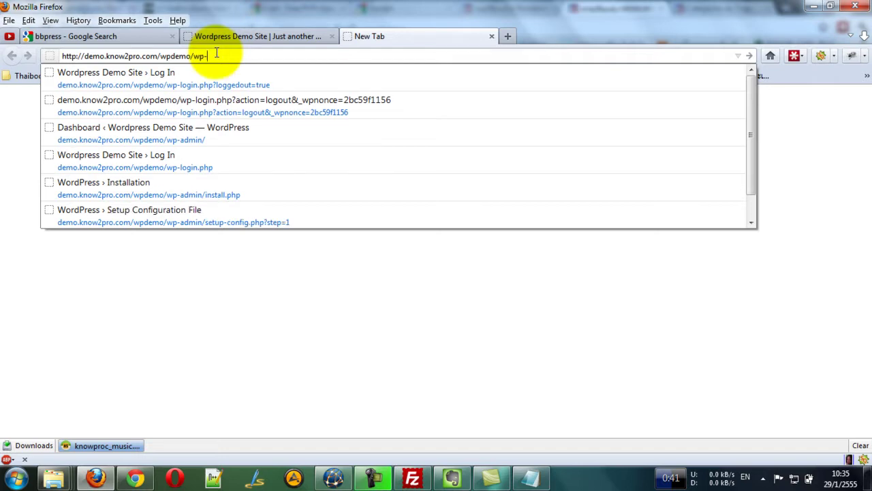
type("admin")
key("Return")
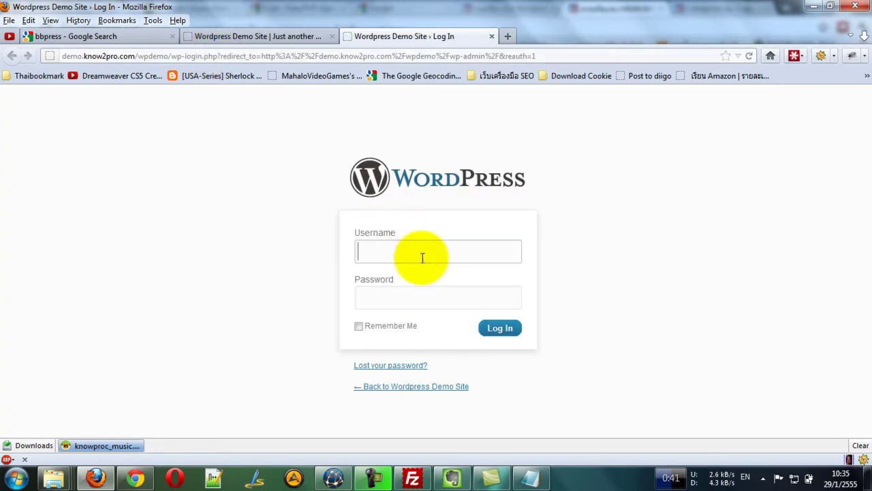
Log in as admin with the administrator password.
left_click(422, 258)
type("admin")
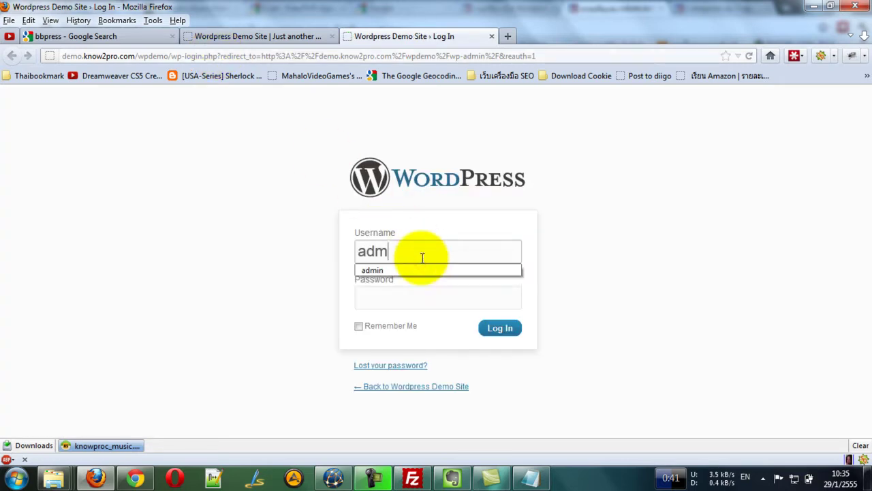
key("Tab")
type("**********")
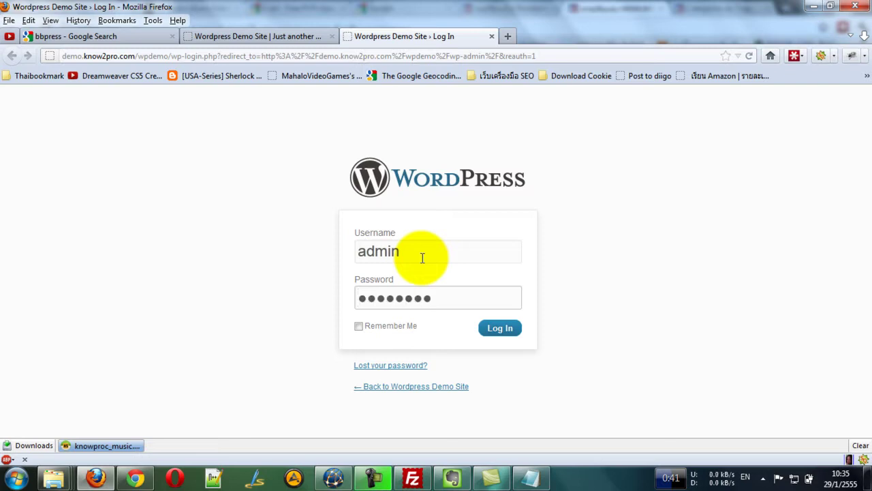
type("******")
key("Return")
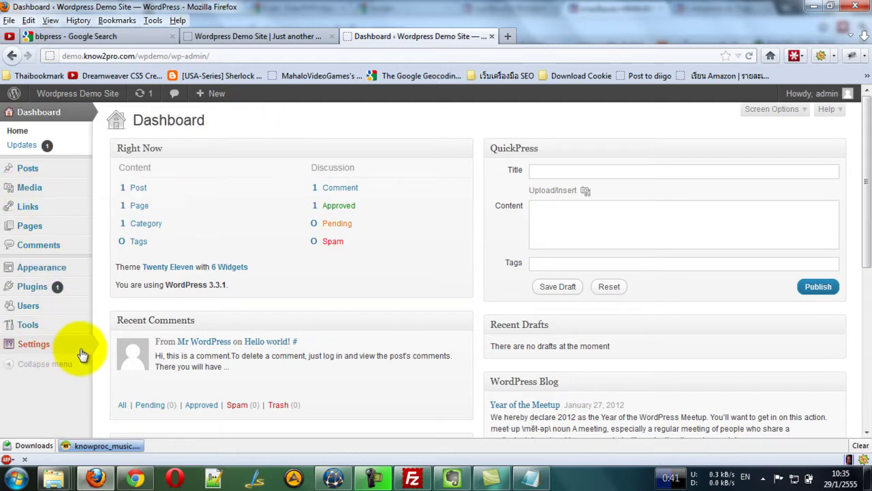
mouse_move(78, 350)
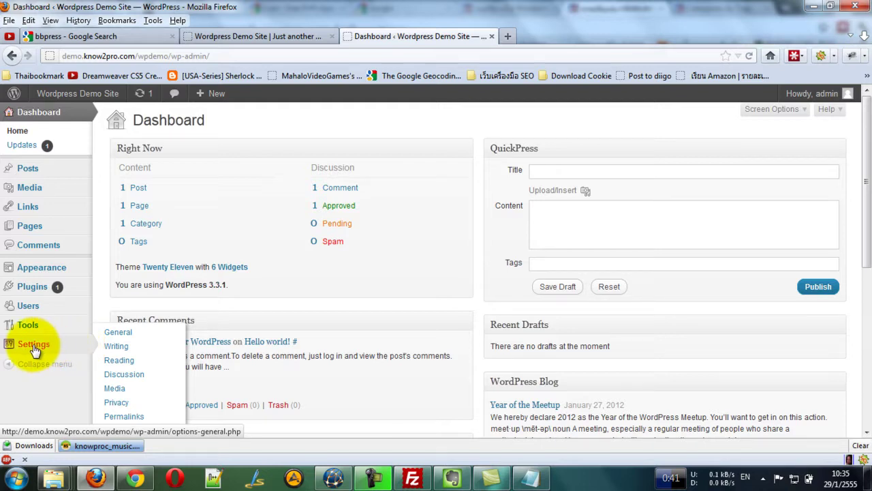
Open General Settings and select the existing tagline text.
left_click(121, 334)
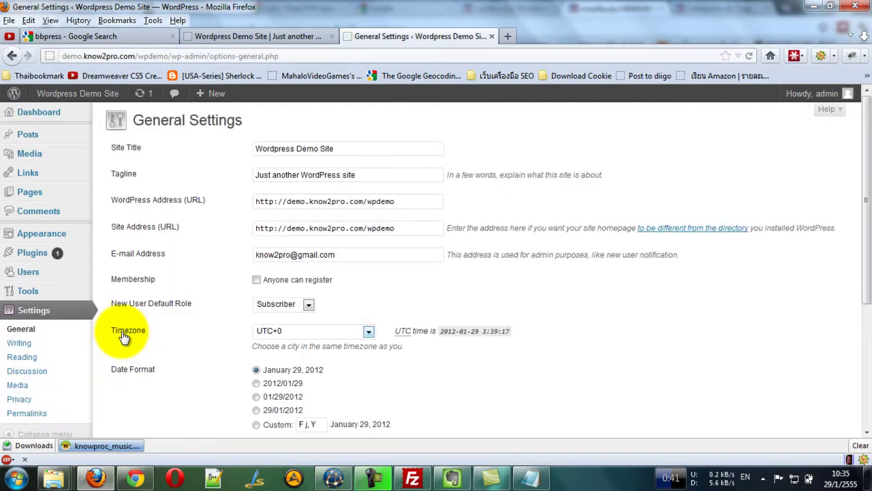
left_click_drag(368, 150, 239, 154)
left_click(231, 163)
left_click_drag(377, 176, 243, 175)
left_click(215, 163)
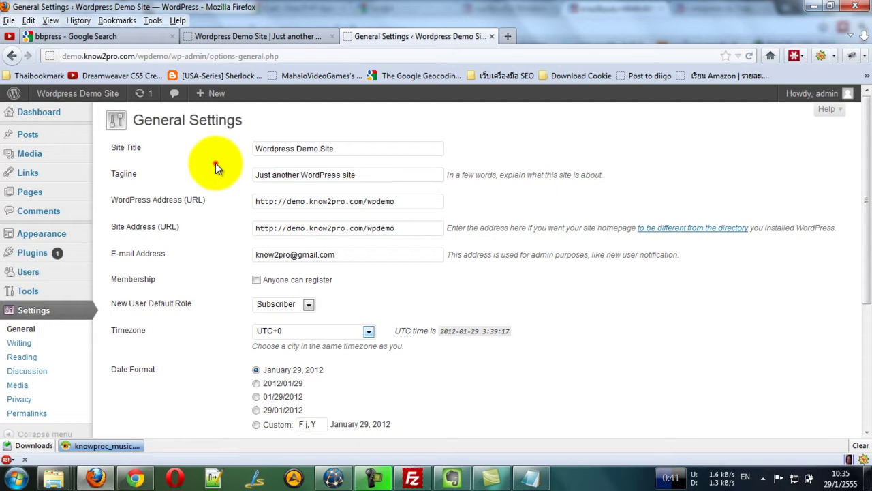
left_click_drag(378, 175, 217, 178)
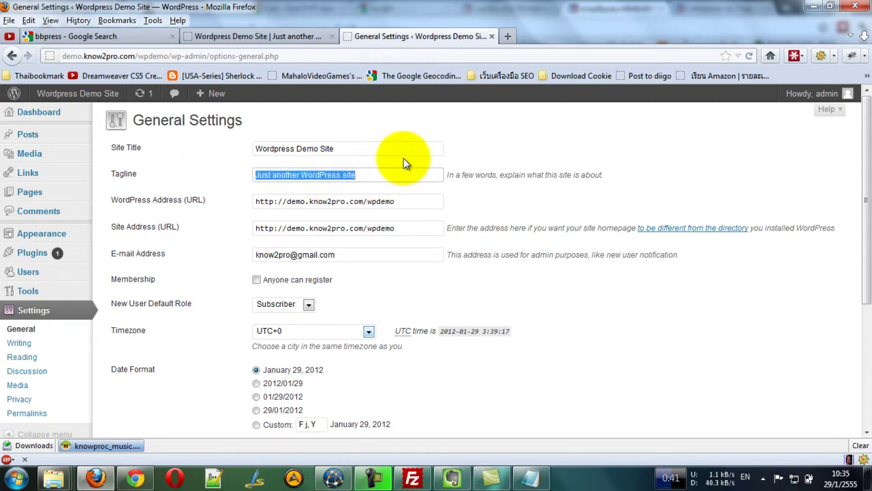
Enter 'ตัวอย่างการใช้งาน Wordpress' as the tagline, switching between Thai and English input.
type("9y;vpjk")
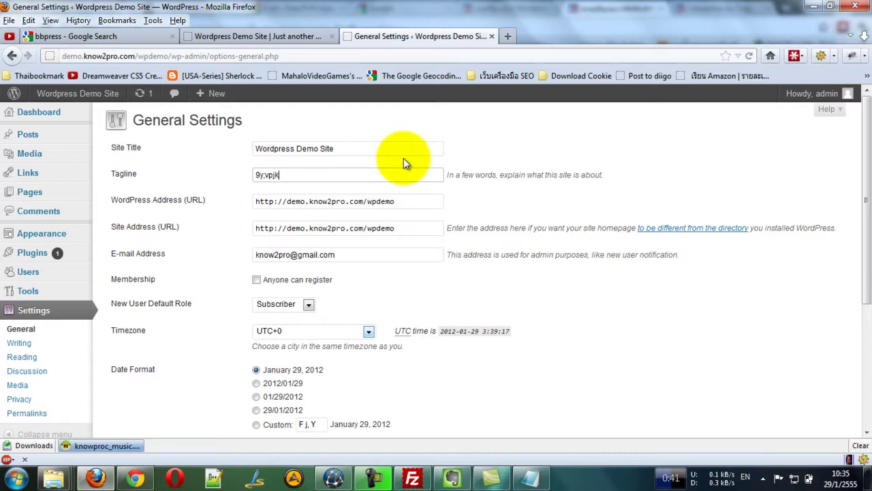
key("BackSpace")
key("BackSpace")
key("BackSpace")
key("BackSpace")
key("BackSpace")
key("BackSpace")
key("BackSpace")
key("grave")
type("ตัวอย่างการใช้งาน")
key("grave")
type("Wordpress")
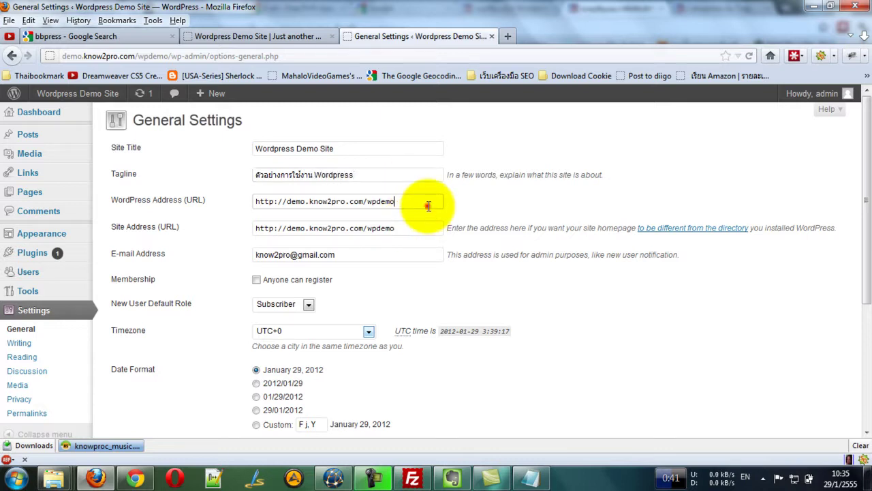
Point out the WordPress Address and Site Address URL fields.
left_click(429, 205)
left_click(407, 204)
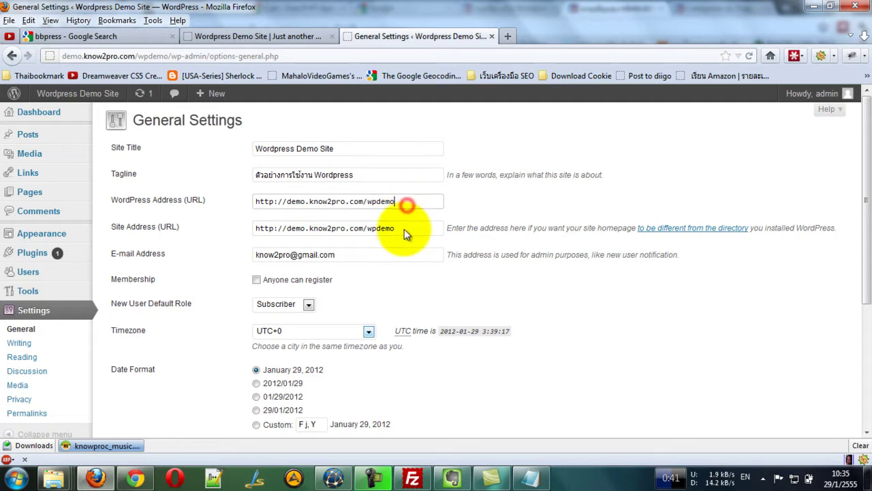
left_click(401, 229)
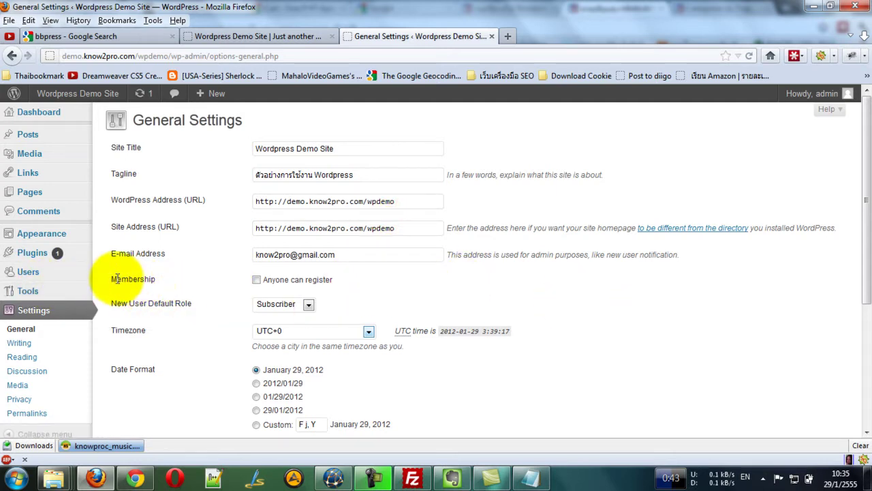
left_click_drag(109, 280, 114, 261)
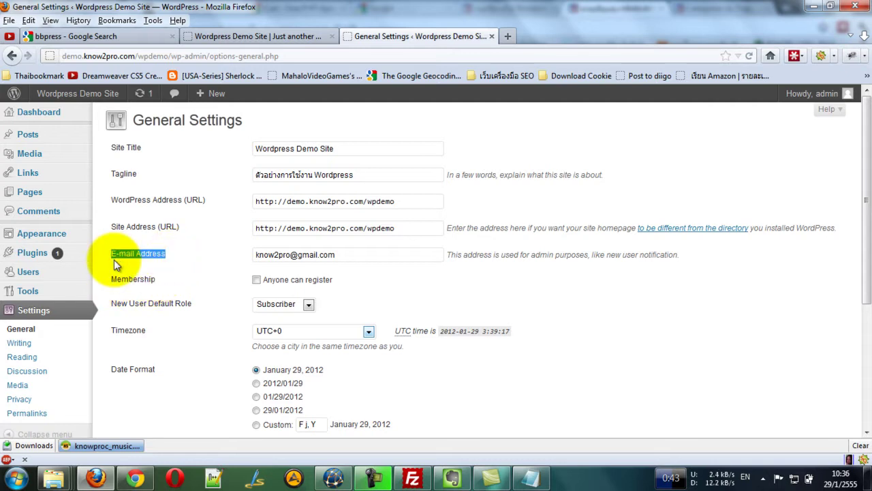
left_click(113, 261)
Keep Subscriber as the new-user default role and set the timezone to UTC+7.
scroll(167, 282, "down", 2)
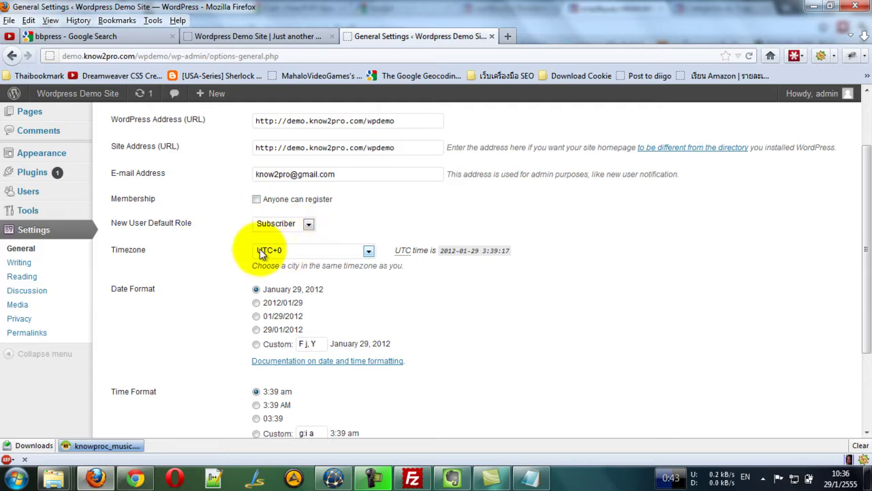
left_click(295, 226)
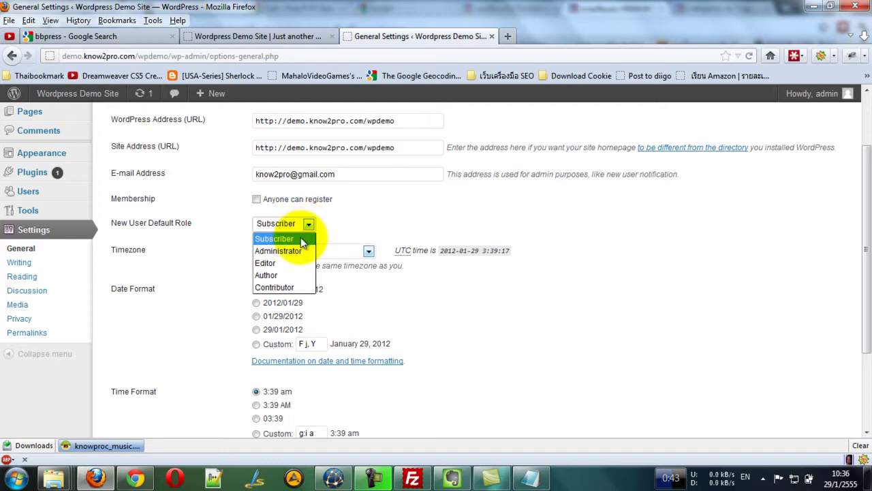
left_click(316, 231)
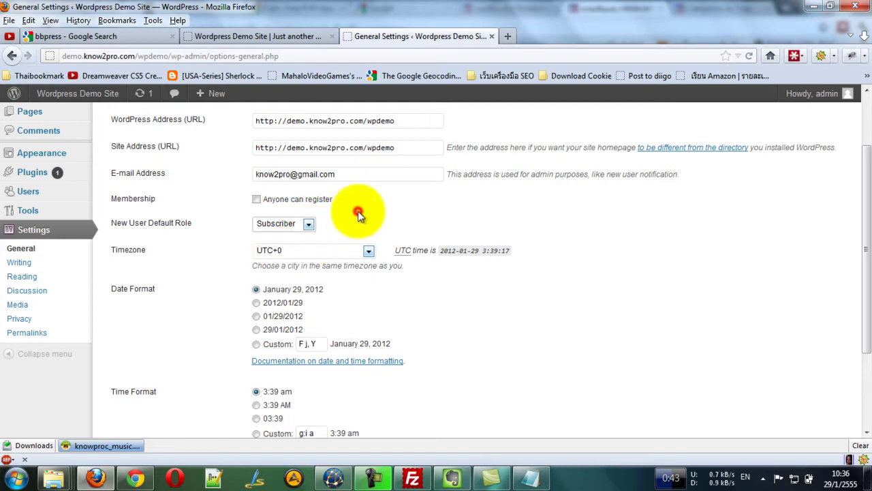
left_click(369, 251)
left_click_drag(373, 446, 373, 466)
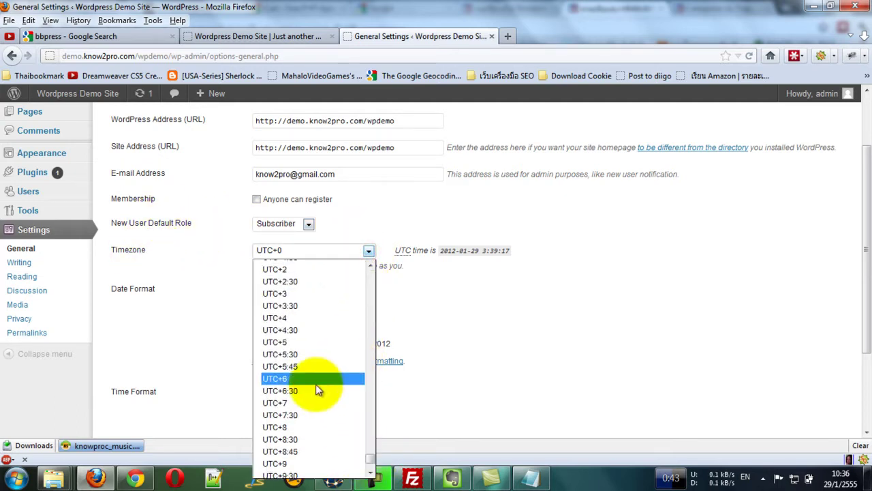
left_click(289, 405)
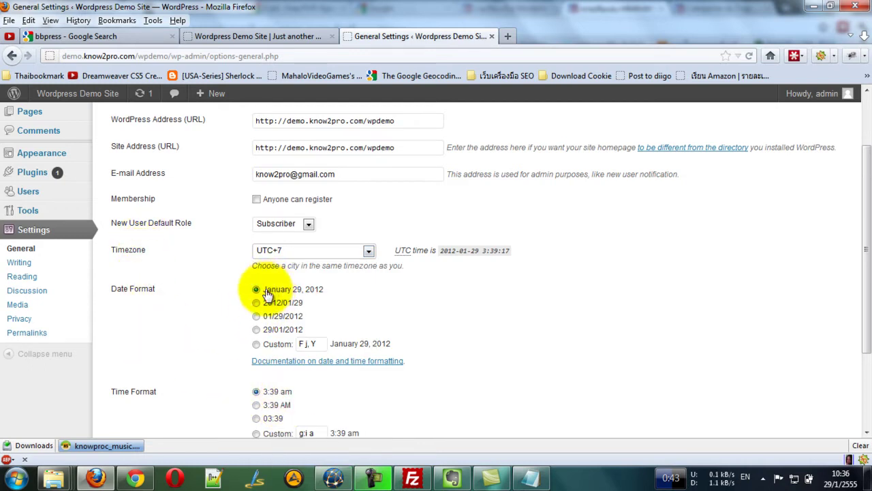
left_click(681, 296)
Save the general settings.
scroll(299, 299, "down", 3)
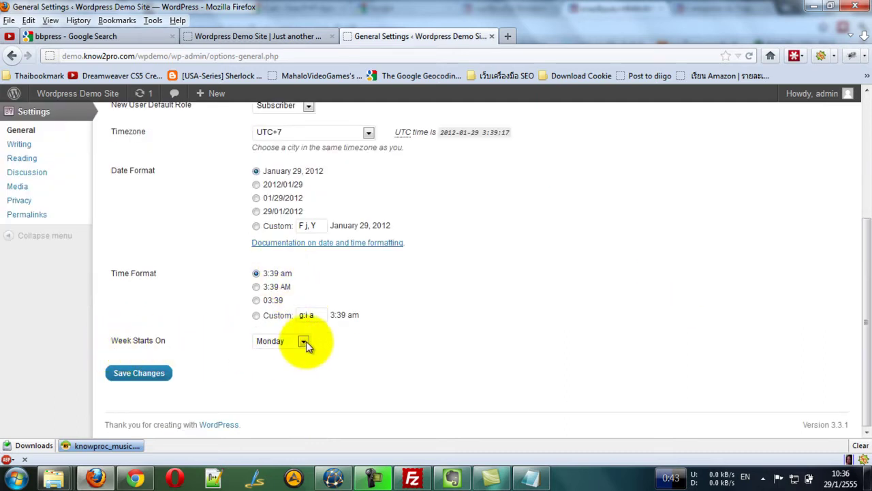
left_click(139, 373)
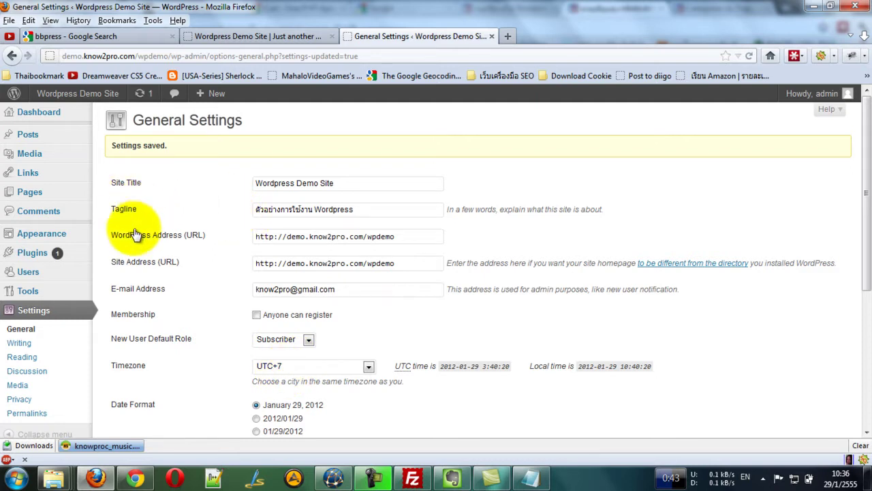
left_click(19, 342)
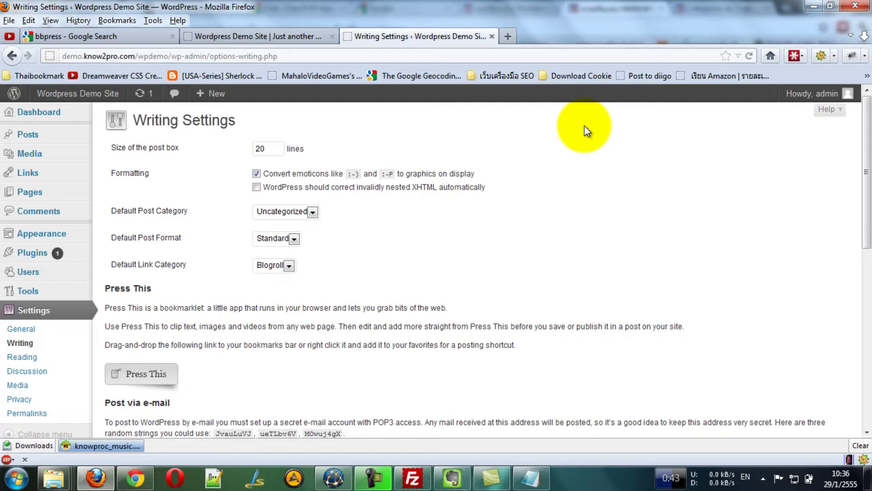
Review writing defaults, keeping post box size 20 and Uncategorized as default category.
scroll(493, 184, "down", 8)
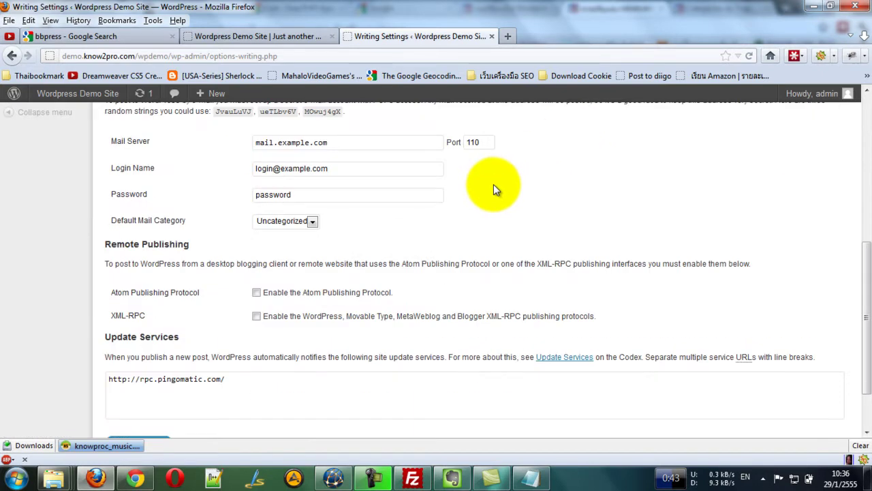
scroll(493, 184, "up", 8)
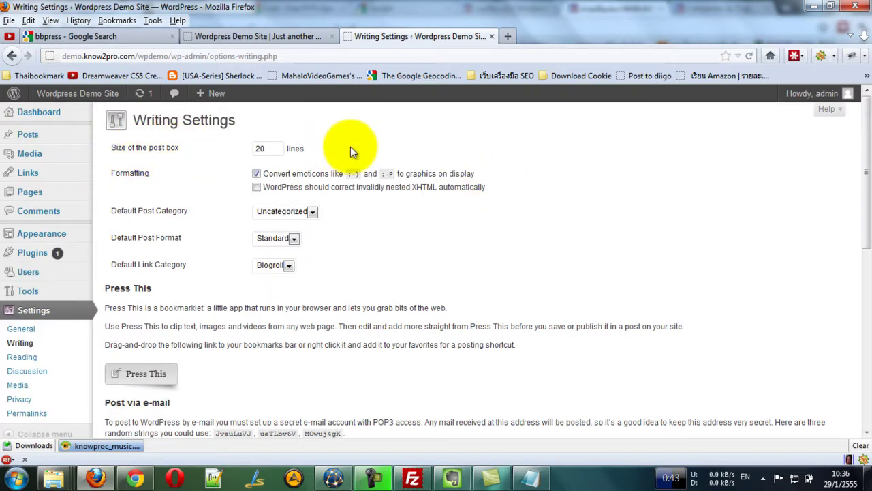
left_click(282, 148)
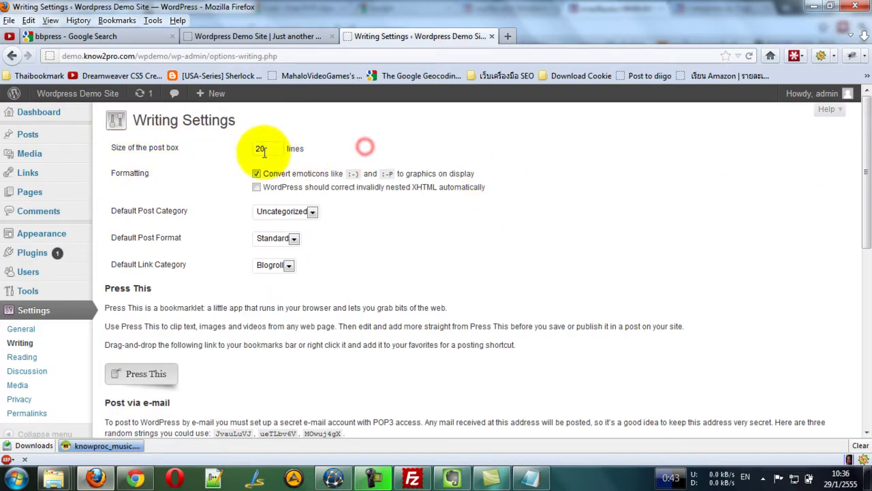
left_click_drag(266, 149, 249, 150)
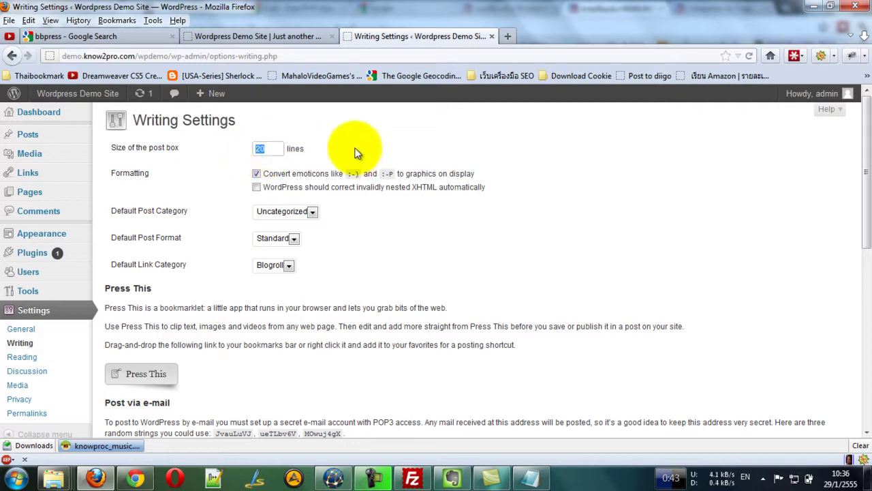
left_click(268, 149)
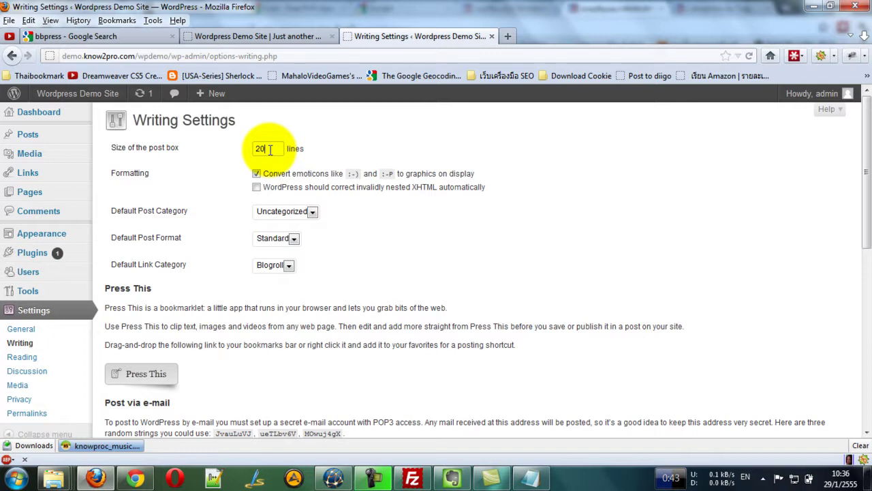
left_click(310, 212)
left_click(306, 226)
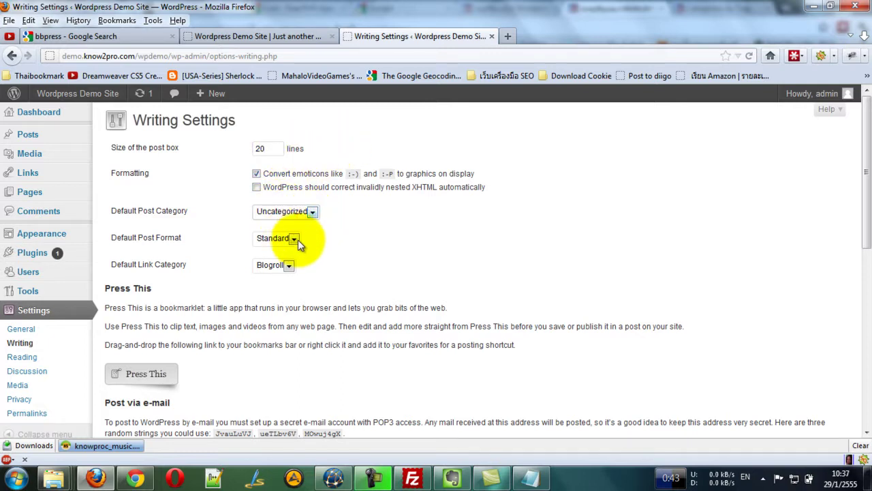
Enable Atom Publishing Protocol and XML-RPC, then save the writing settings.
scroll(245, 238, "down", 5)
scroll(176, 114, "down", 2)
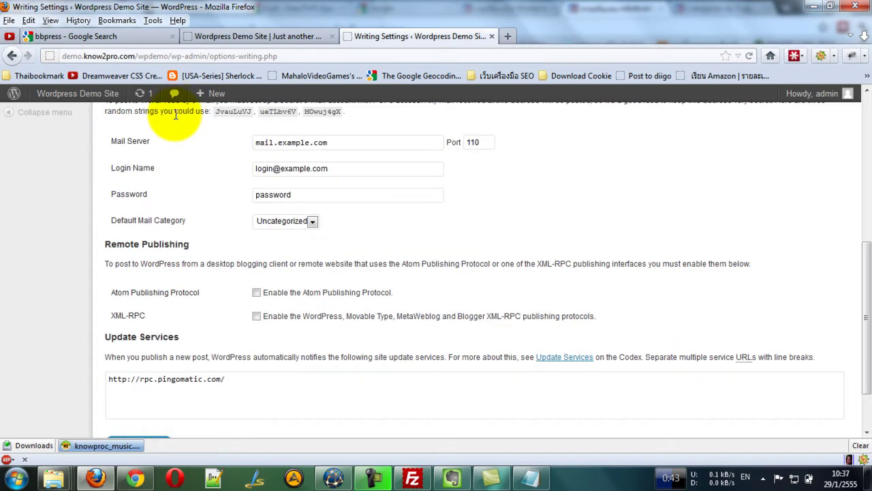
scroll(175, 116, "down", 2)
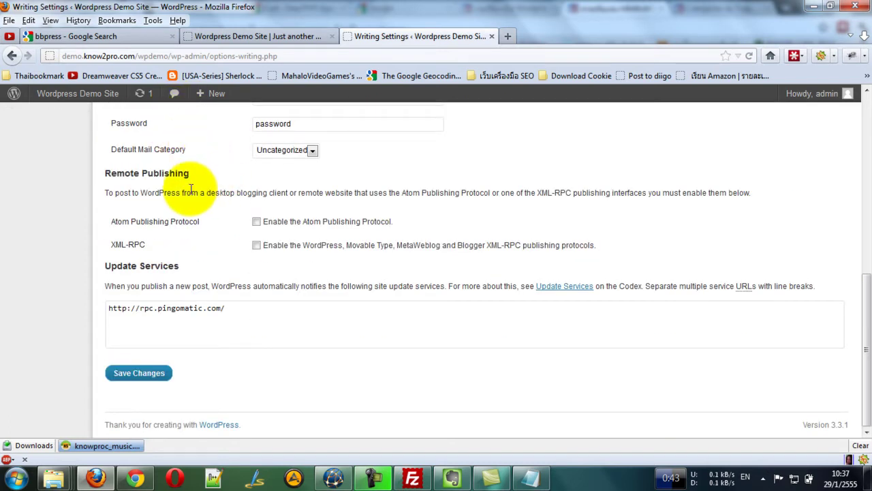
left_click(256, 221)
left_click(257, 246)
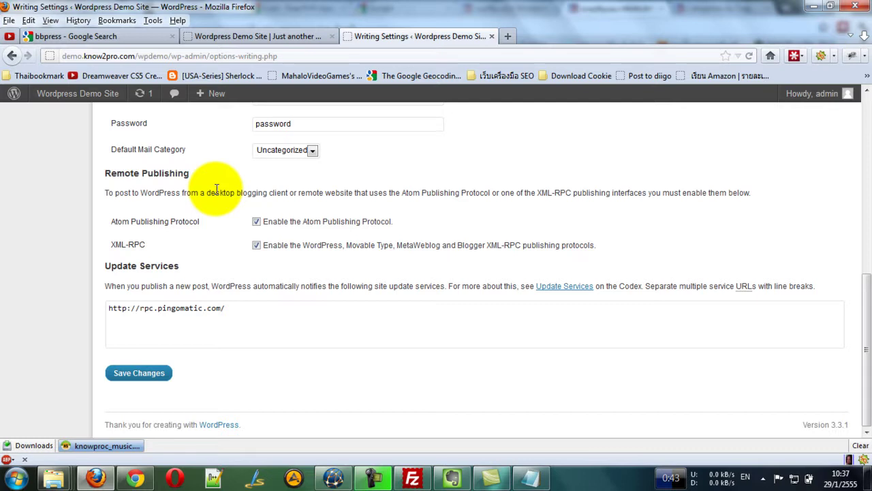
left_click(156, 373)
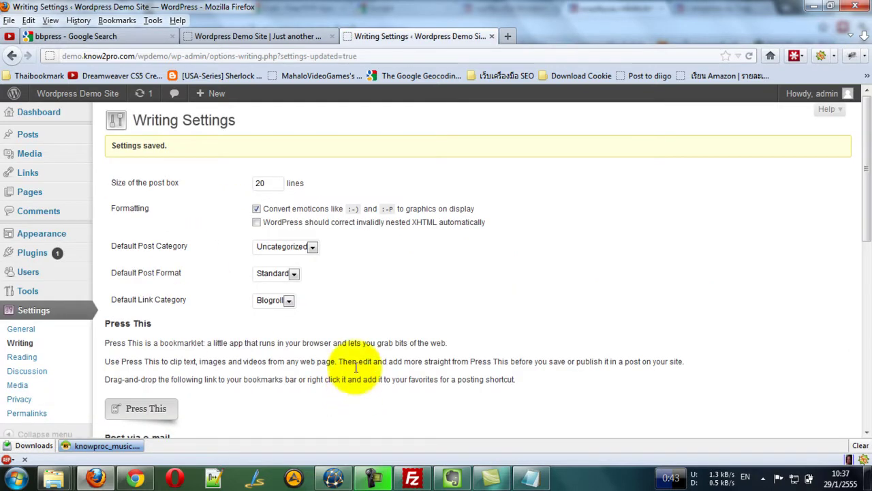
left_click(27, 358)
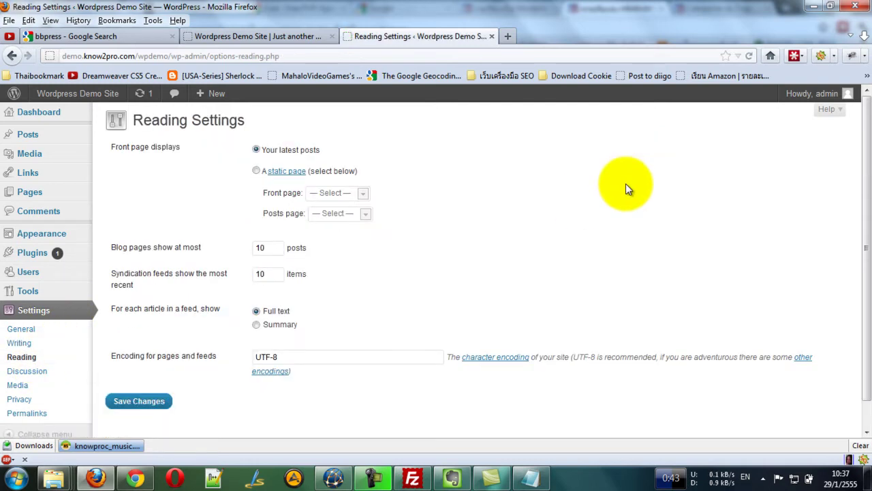
Change 'Blog pages show at most' from 10 to 6, leaving feed items at 10.
left_click(484, 143)
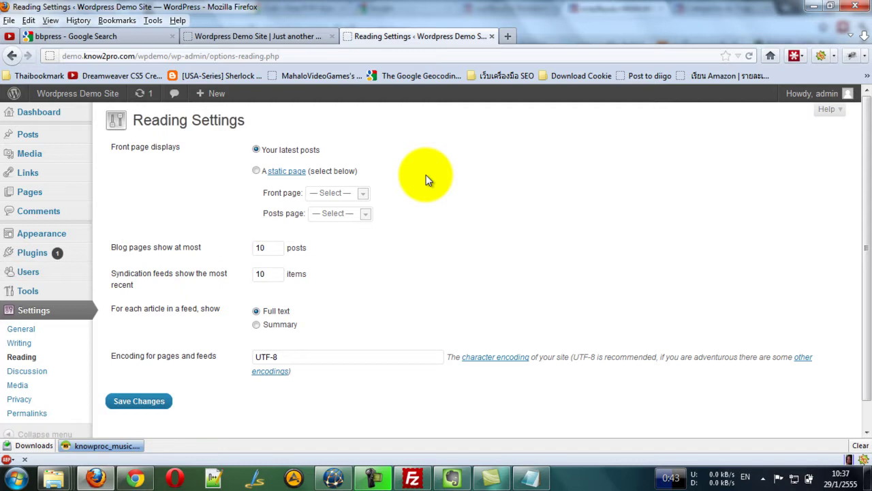
double_click(272, 248)
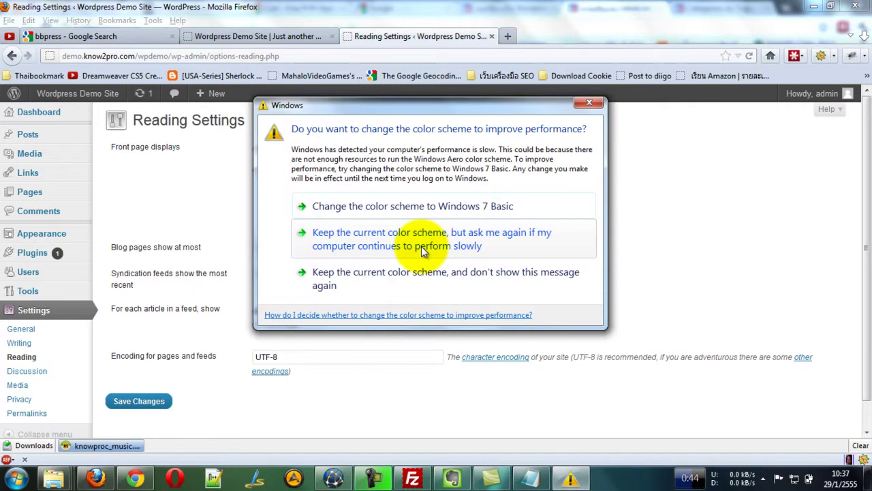
left_click(421, 250)
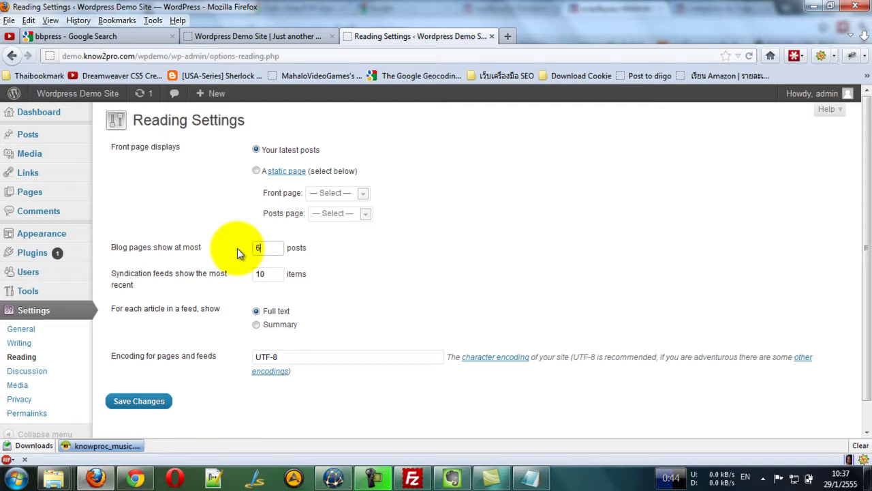
left_click(270, 245)
double_click(273, 274)
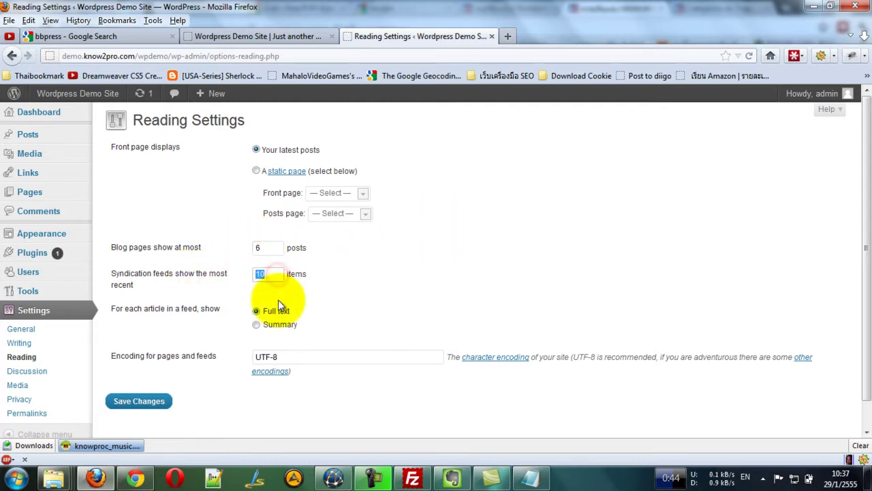
left_click(414, 278)
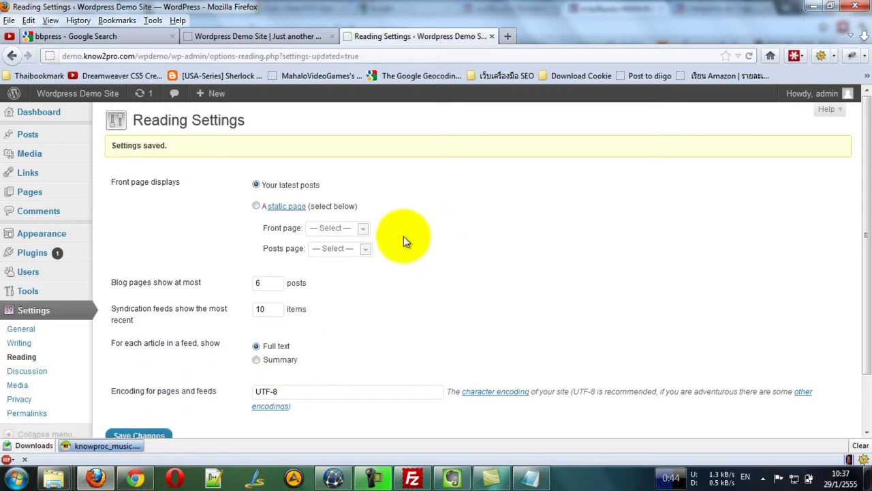
scroll(404, 236, "down", 2)
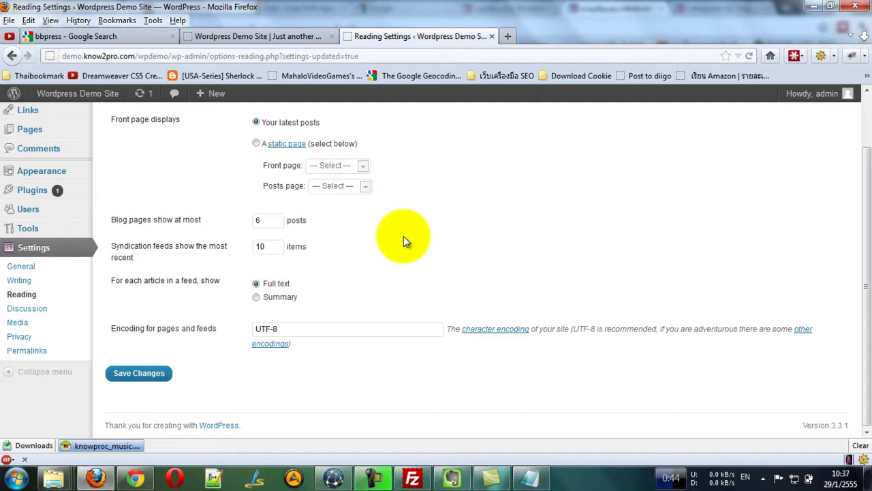
Open Discussion Settings and scroll through the comment, e-mail and moderation options.
left_click(36, 314)
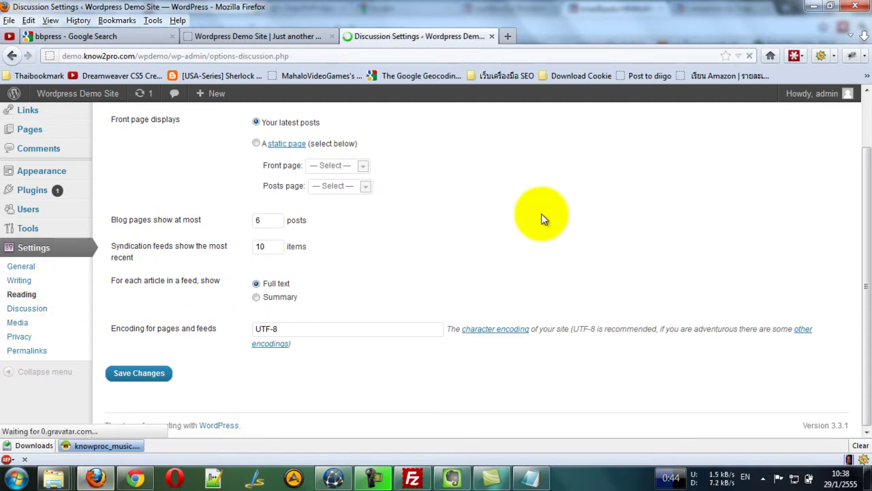
scroll(197, 203, "down", 5)
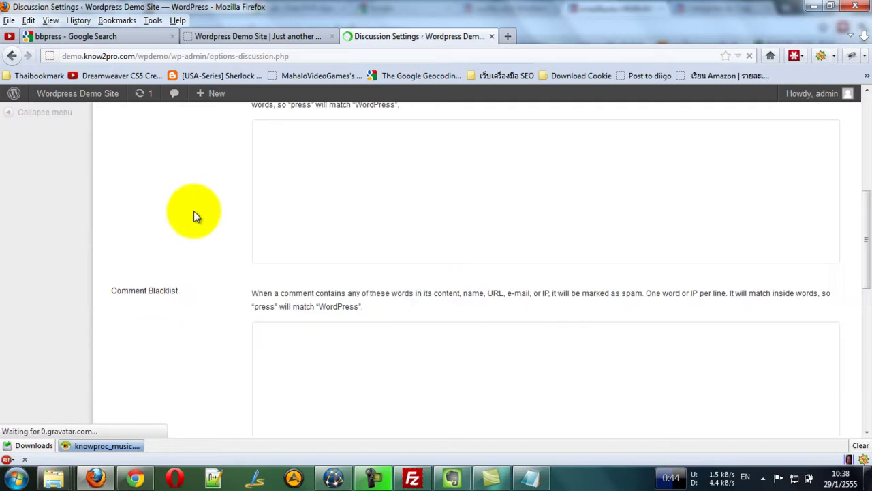
scroll(171, 202, "up", 4)
scroll(168, 201, "up", 2)
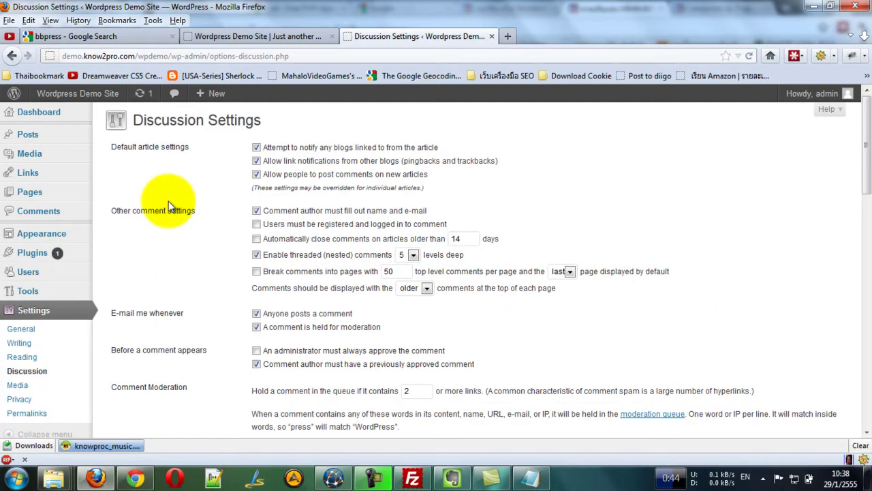
scroll(168, 201, "down", 2)
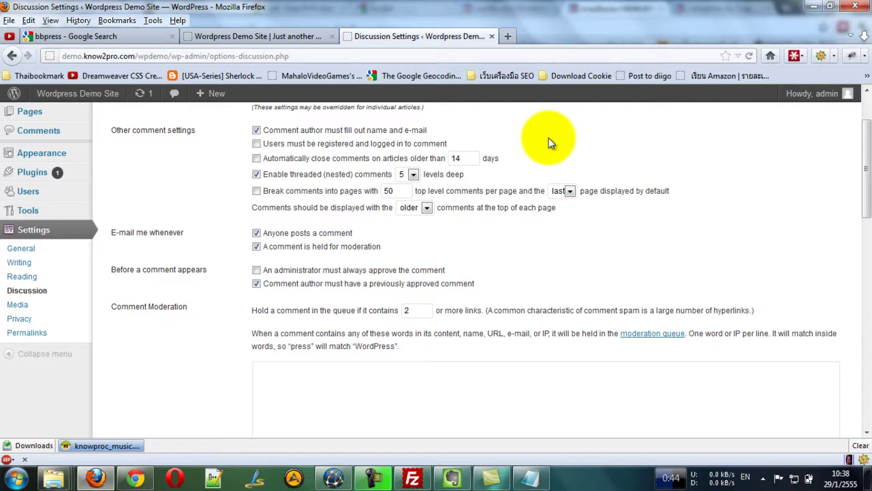
scroll(548, 139, "up", 2)
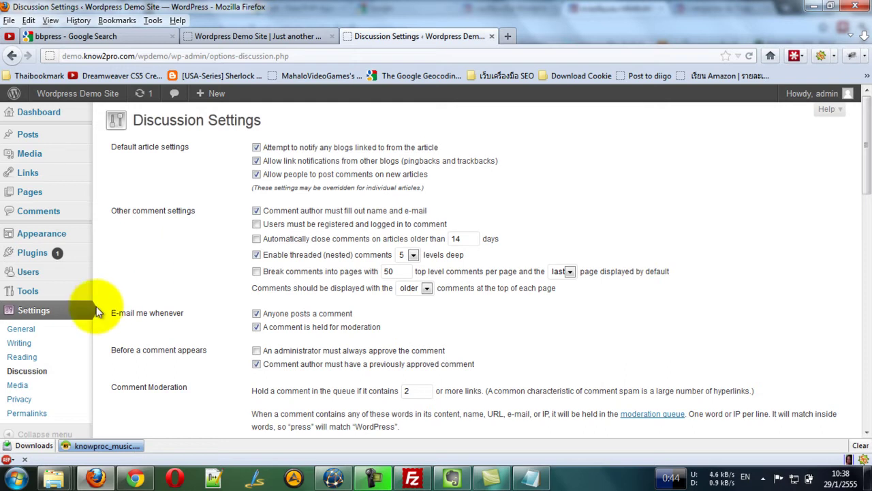
scroll(116, 289, "down", 3)
In Media Settings, copy the wp-content/uploads hint into 'Store uploads in this folder'.
left_click(19, 223)
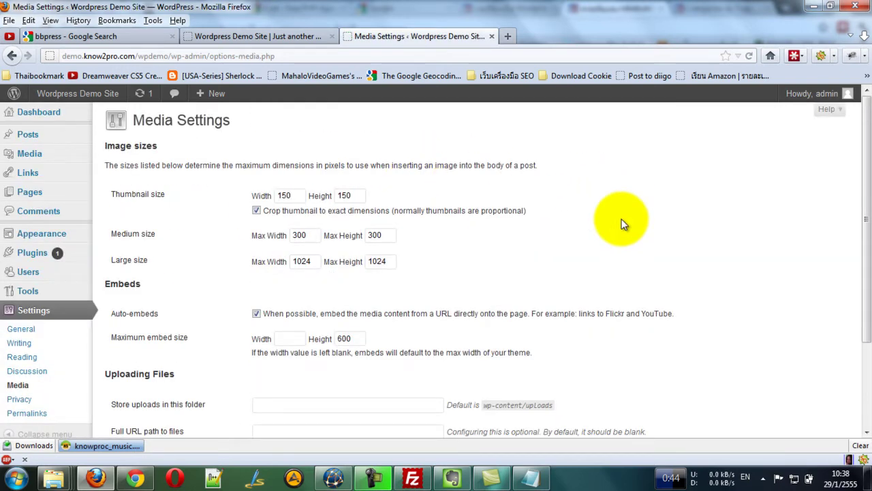
scroll(622, 224, "down", 3)
scroll(622, 225, "up", 3)
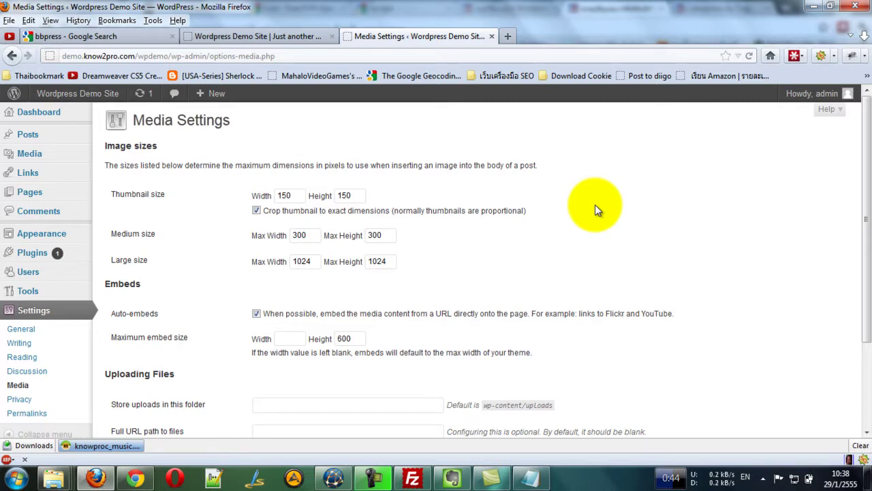
scroll(577, 212, "down", 3)
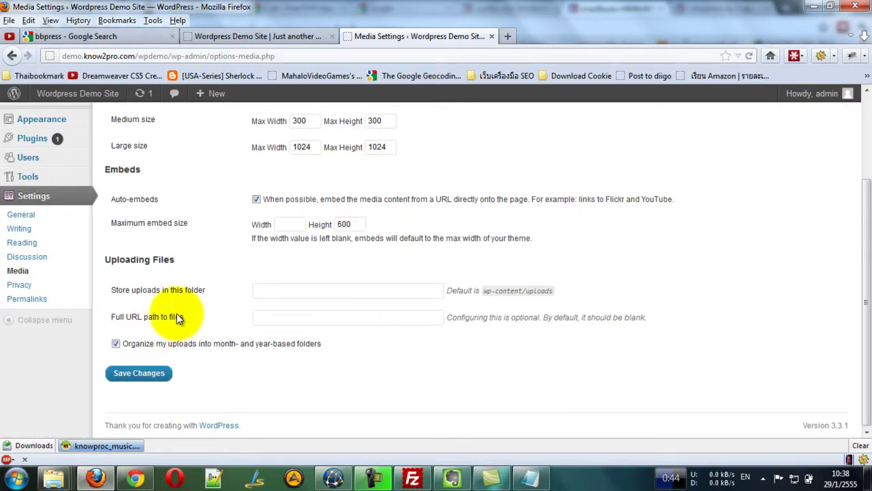
left_click(428, 291)
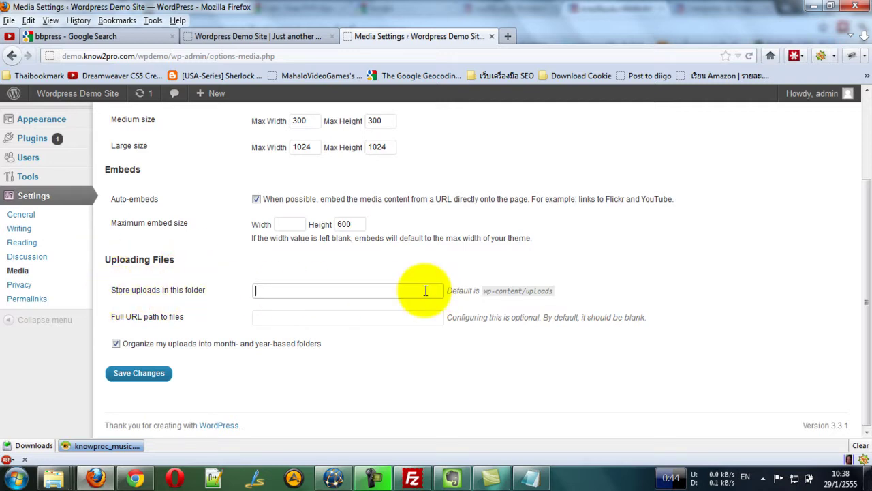
left_click_drag(484, 290, 595, 296)
key("ctrl+c")
left_click(370, 292)
key("ctrl+v")
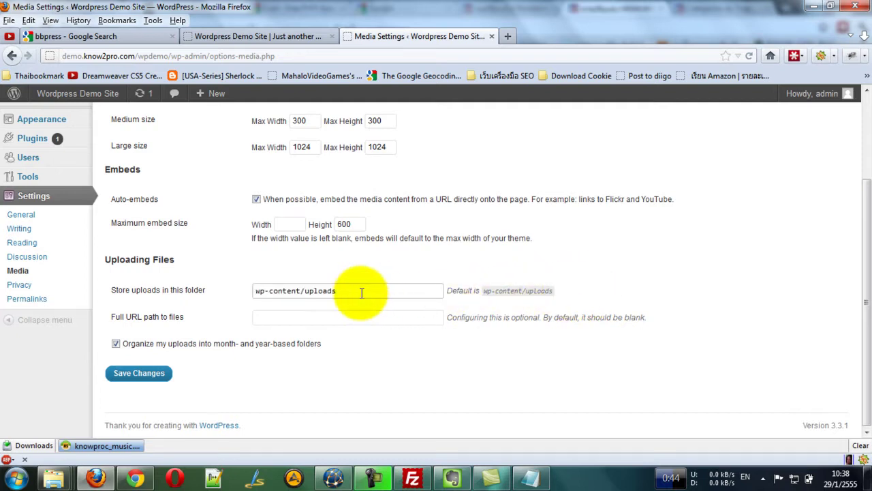
left_click(592, 244)
left_click(618, 266)
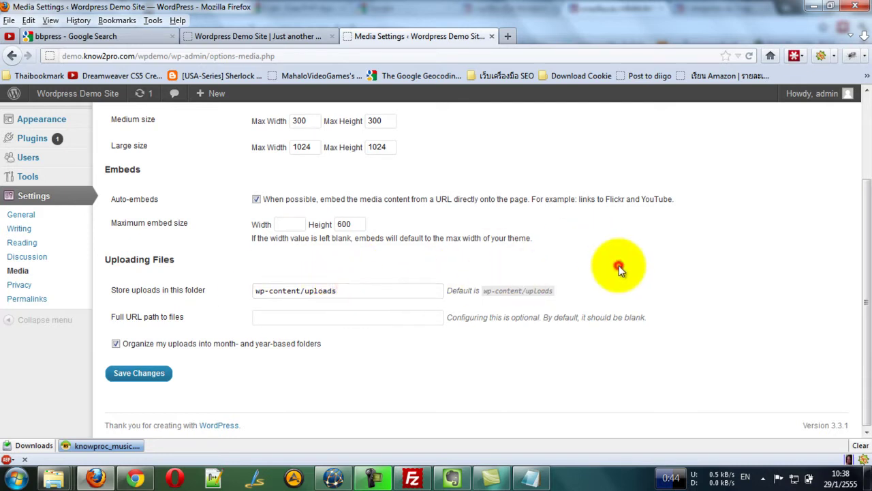
left_click(346, 290)
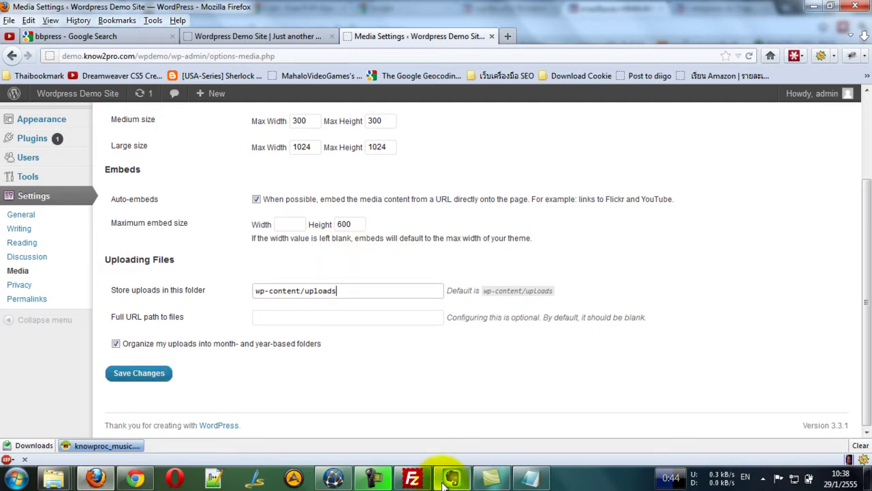
In FileZilla, browse the server to the wpdemo/wp-content folder.
left_click(411, 477)
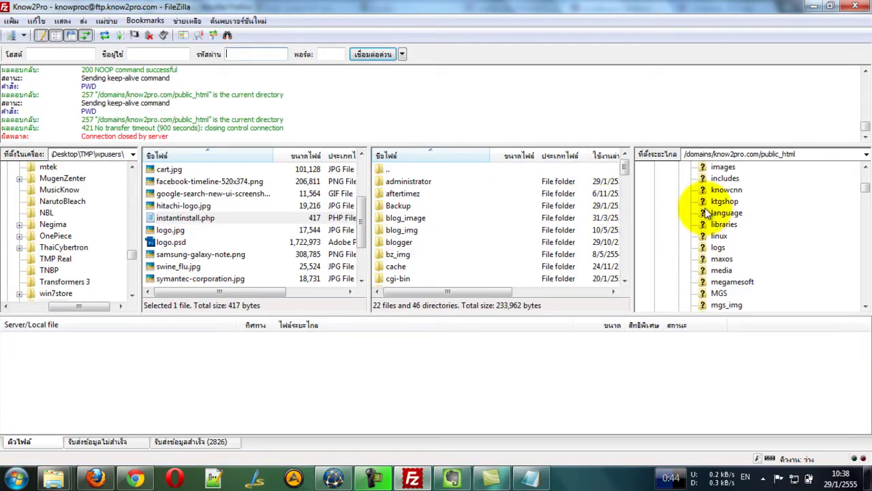
scroll(867, 193, "up", 2)
scroll(867, 184, "up", 3)
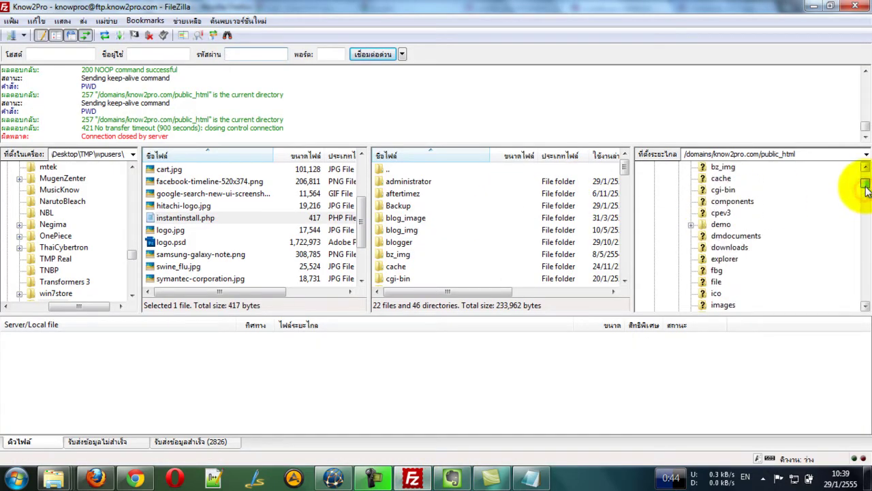
left_click(690, 229)
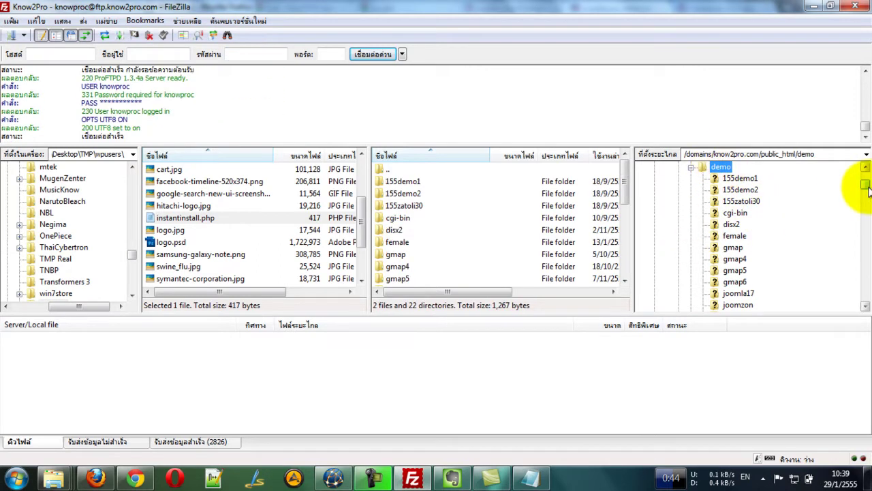
left_click_drag(624, 193, 625, 268)
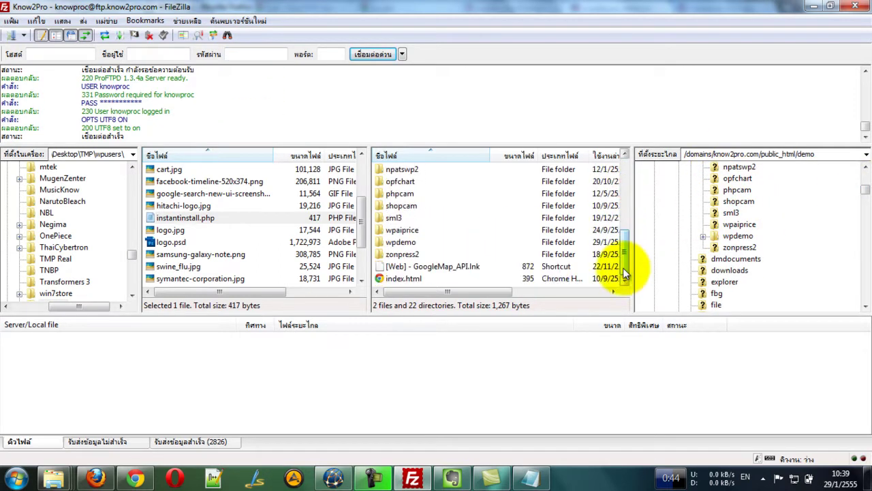
double_click(398, 243)
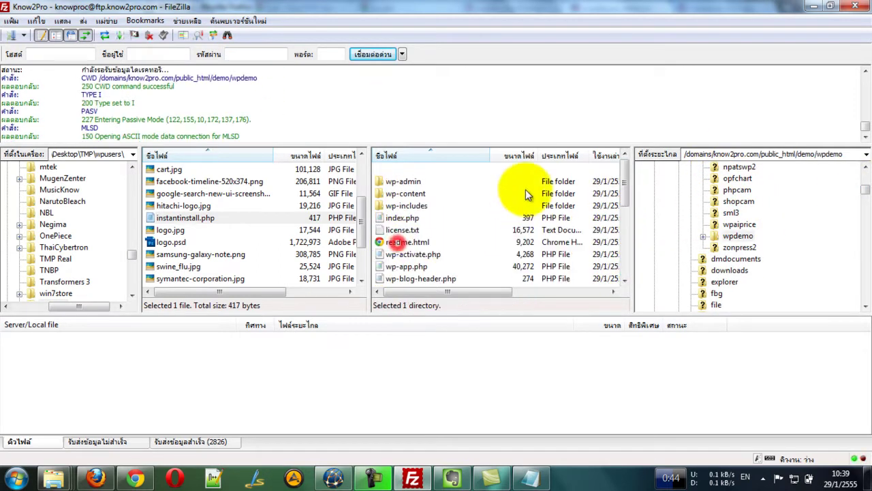
double_click(410, 193)
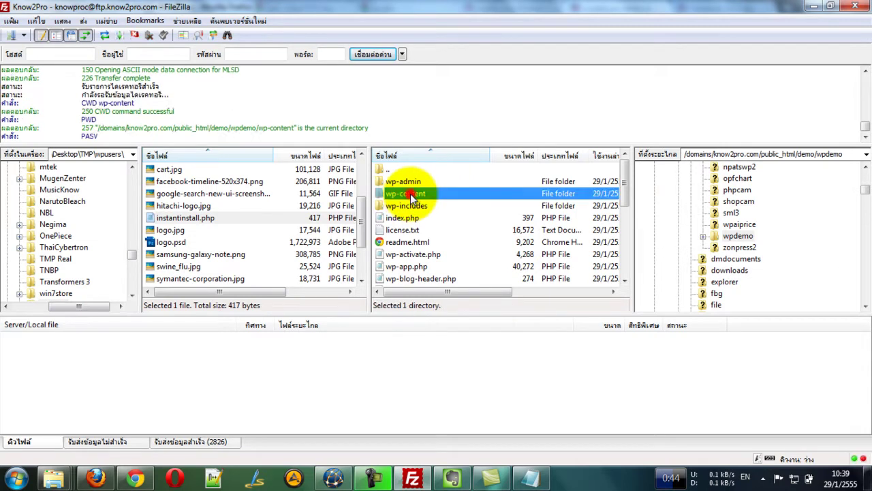
left_click(96, 477)
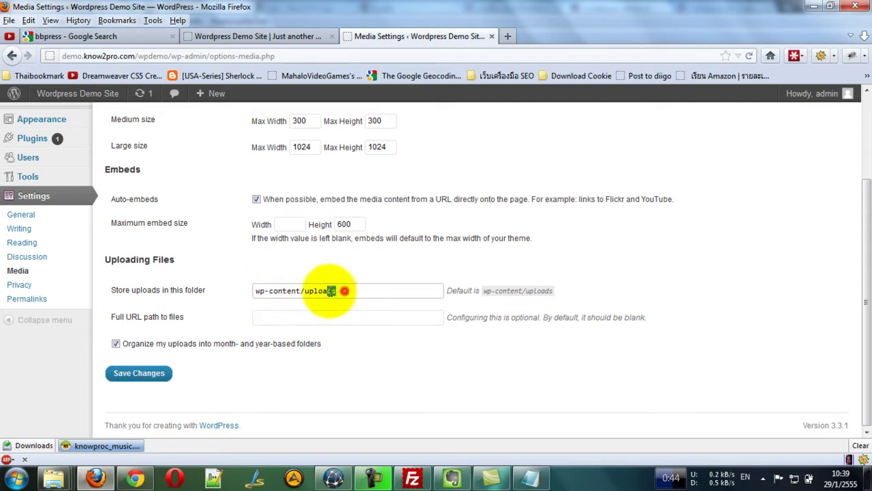
double_click(340, 291)
left_click(664, 283)
Create a remote directory named uploads inside wp-content.
left_click(400, 479)
right_click(450, 212)
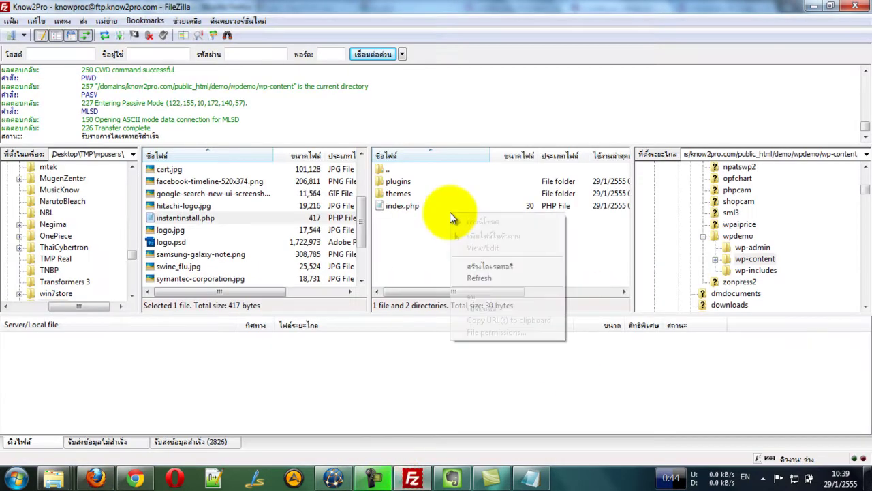
left_click(479, 269)
type("uploads")
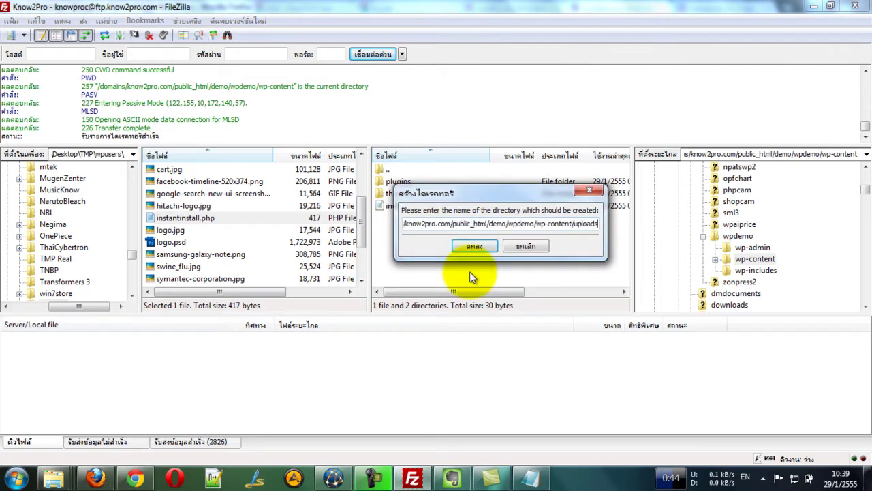
key("Return")
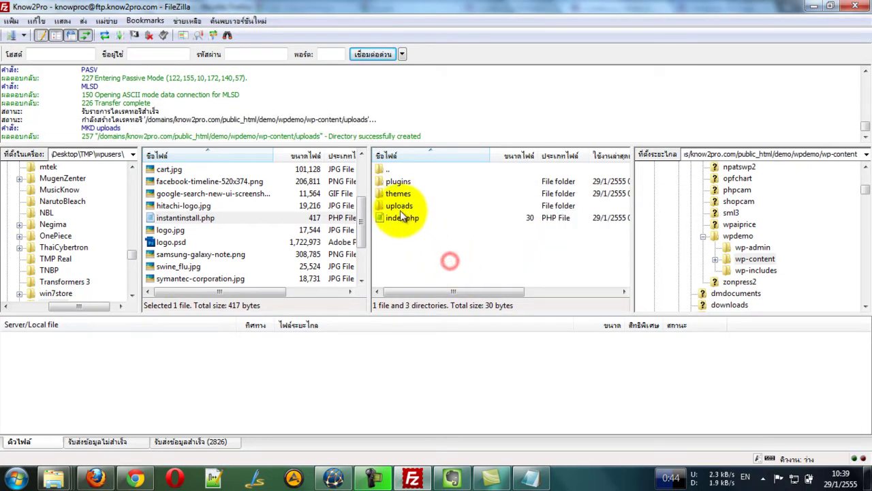
Set the uploads folder's file permissions to 755.
right_click(399, 206)
left_click(429, 337)
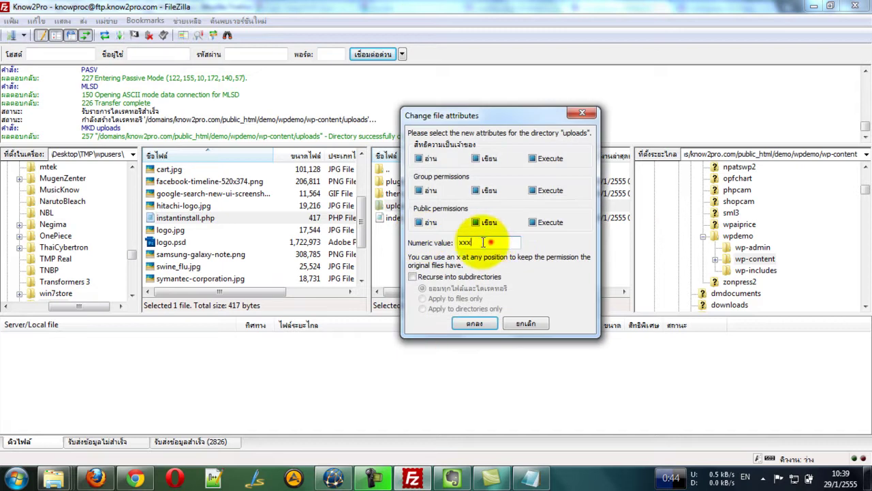
type("755")
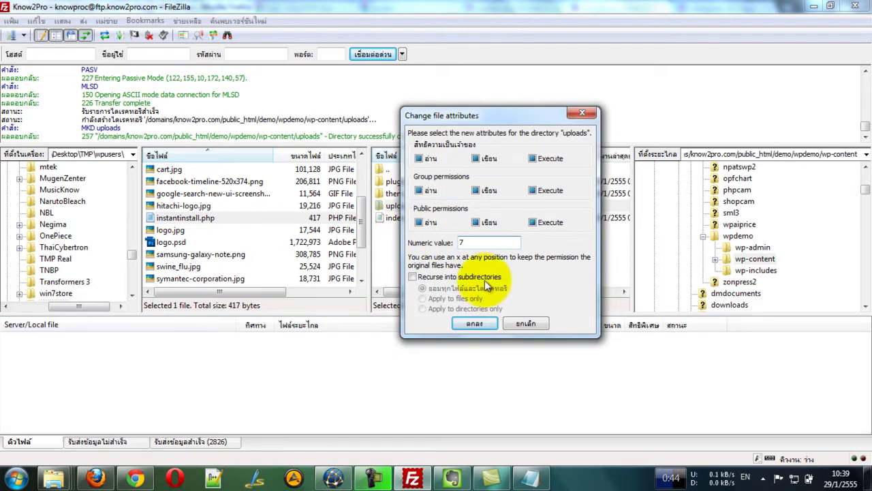
left_click(473, 324)
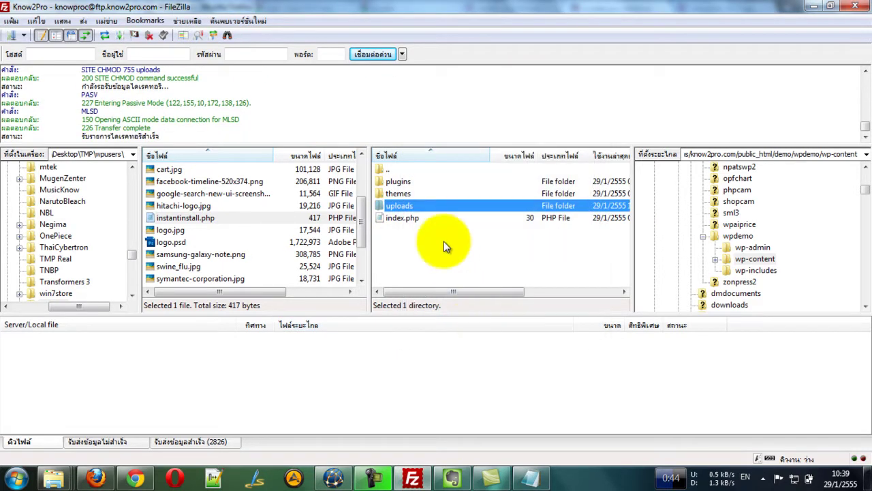
Save the Media Settings in Firefox, then go to Settings > Privacy.
left_click(815, 5)
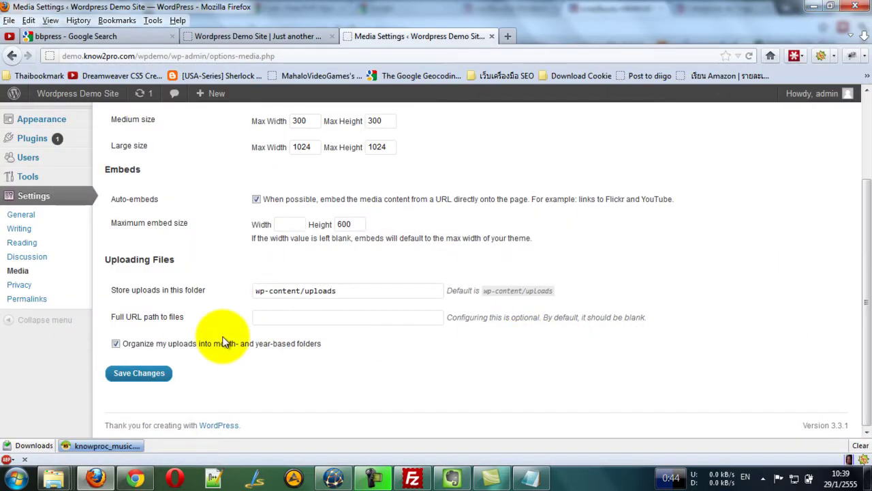
left_click(148, 374)
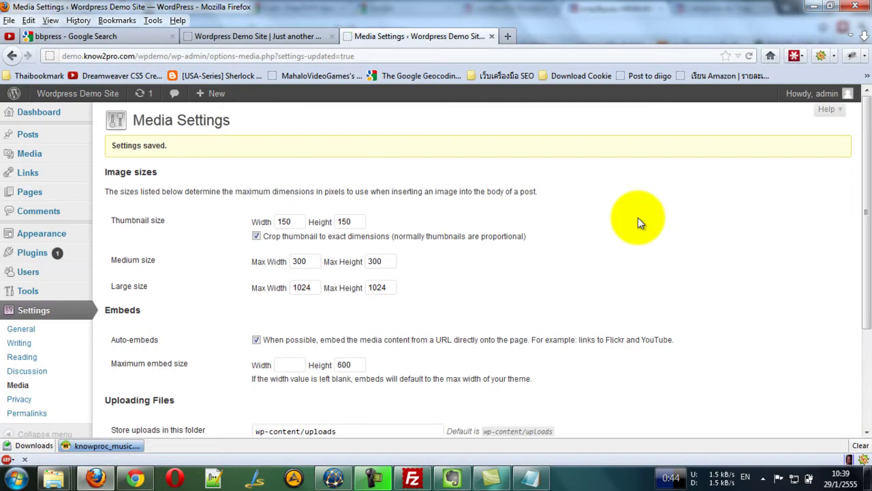
scroll(638, 218, "down", 3)
scroll(311, 185, "up", 3)
scroll(400, 182, "down", 3)
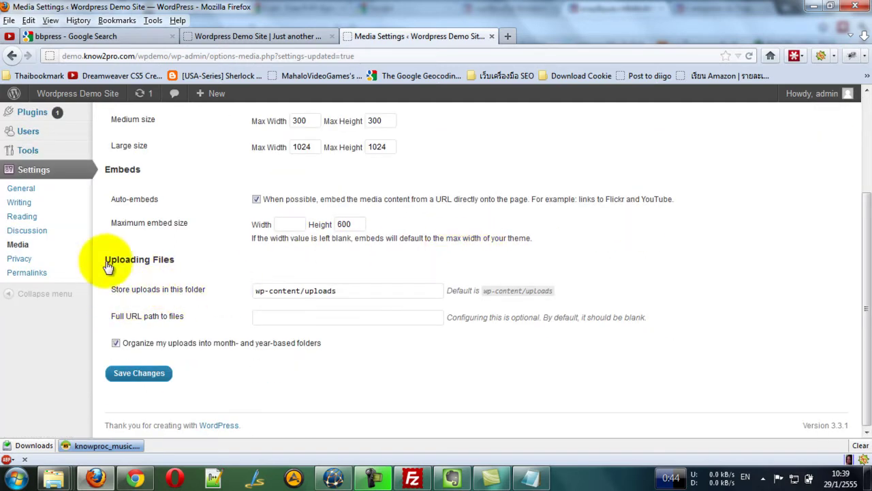
left_click(21, 259)
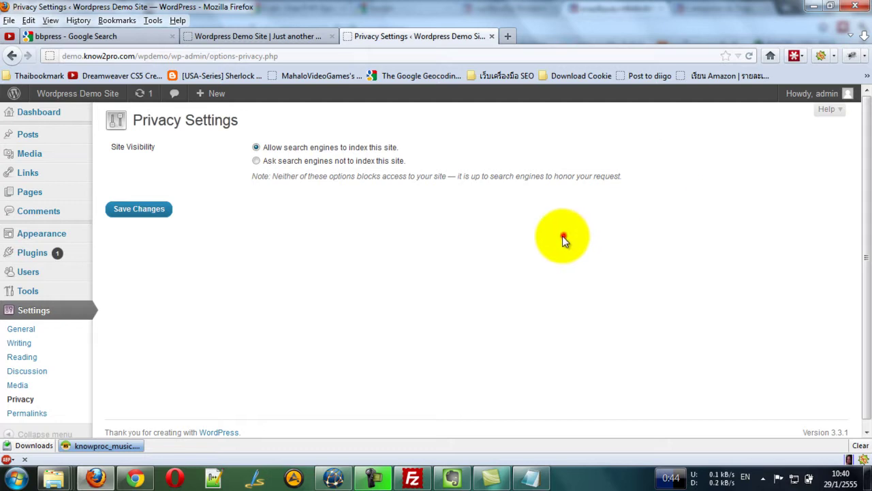
Go to Settings > Permalinks from the admin sidebar.
left_click(27, 421)
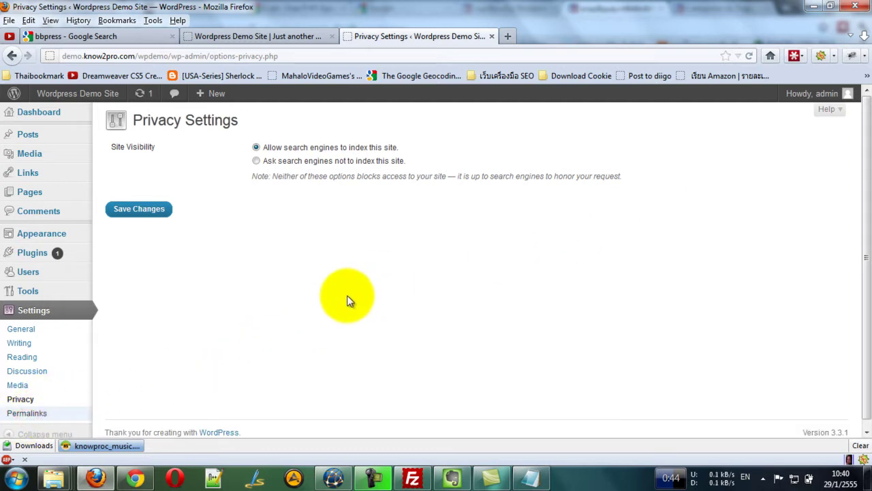
left_click(29, 414)
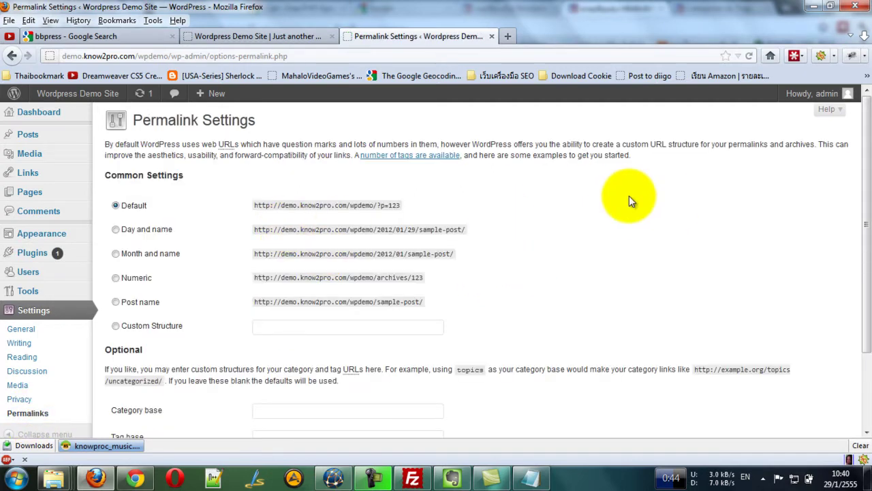
From the site's front page, open the Hello world! post in a new tab.
left_click(285, 39)
scroll(790, 215, "down", 8)
scroll(797, 217, "up", 2)
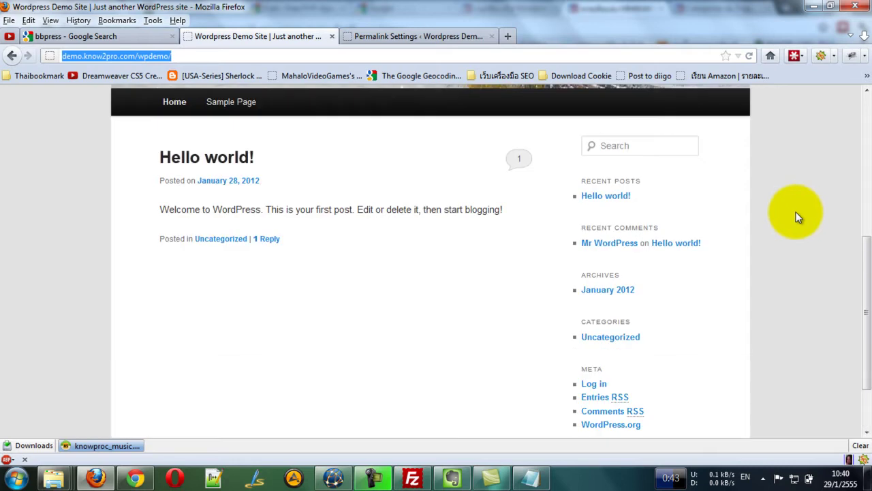
left_click(218, 165)
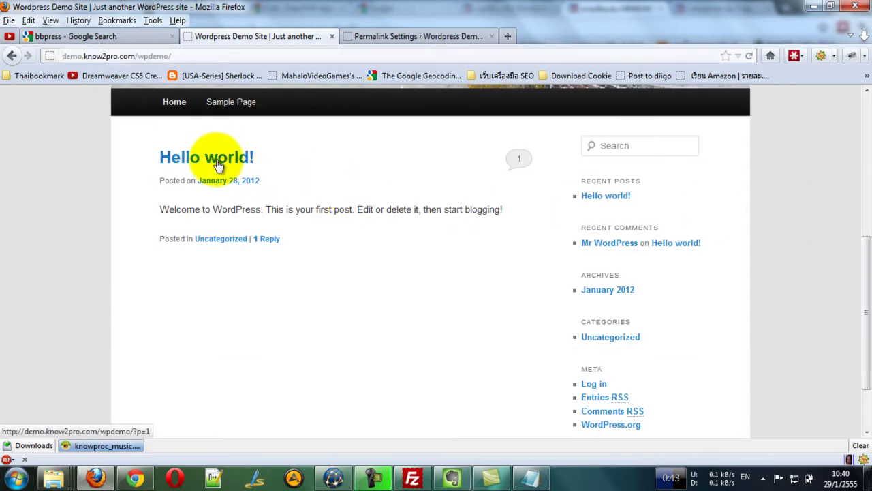
right_click(218, 166)
left_click(247, 171)
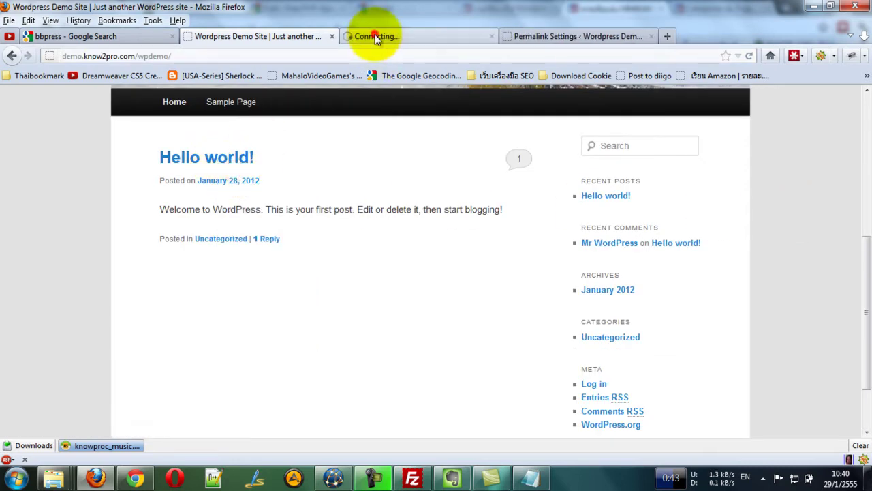
Check the post's default ?p=1 address, then go back to Permalink Settings.
left_click(376, 39)
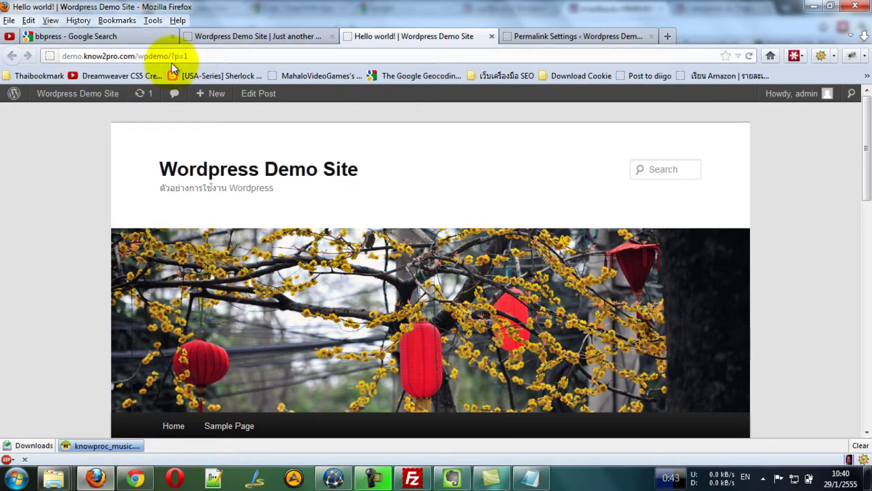
left_click(196, 57)
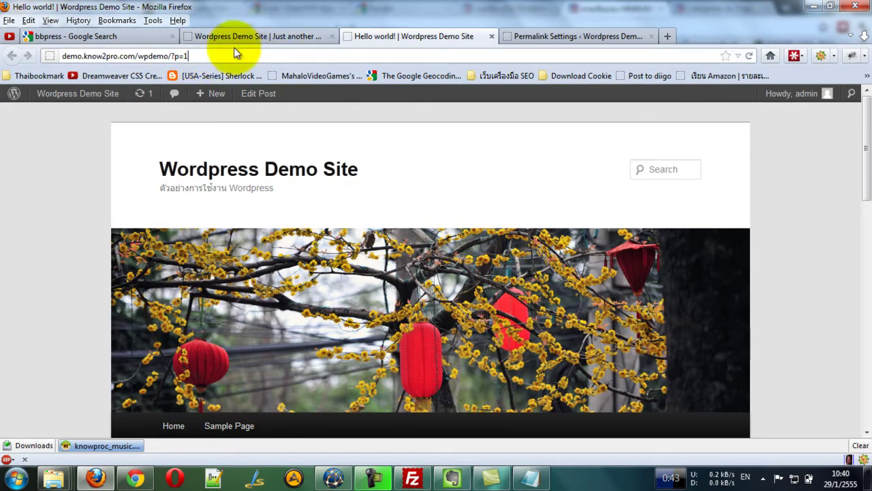
left_click(270, 35)
left_click(389, 35)
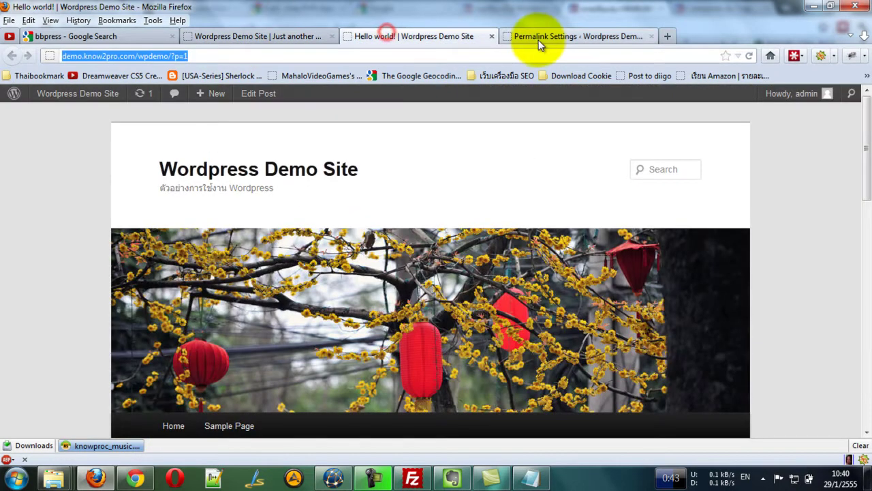
left_click(548, 36)
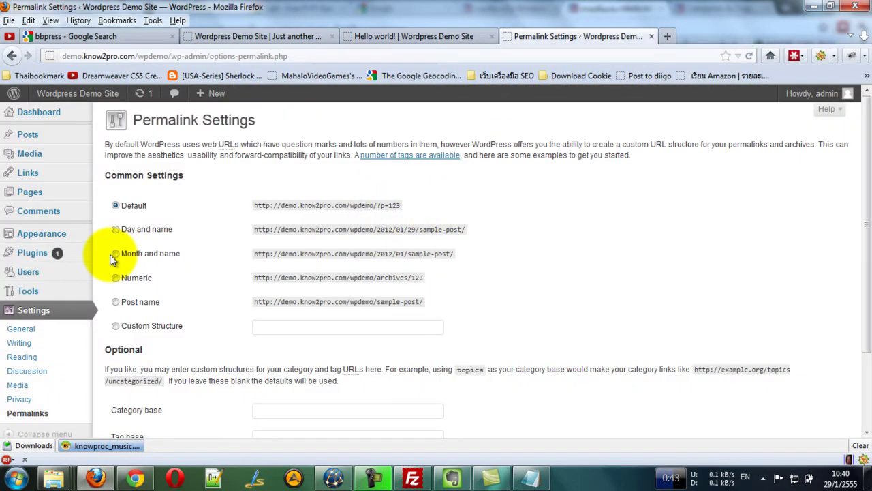
Select the Post name (/%postname%/) permalink structure and save the change.
left_click(116, 304)
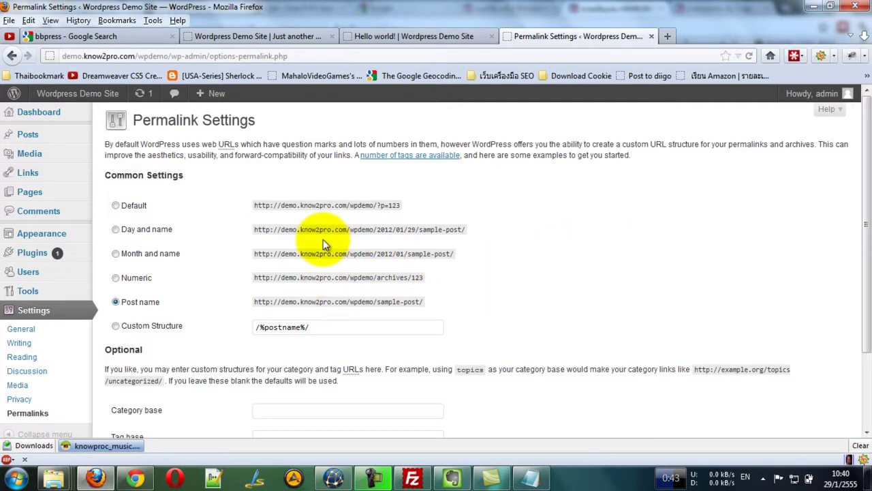
scroll(496, 259, "down", 3)
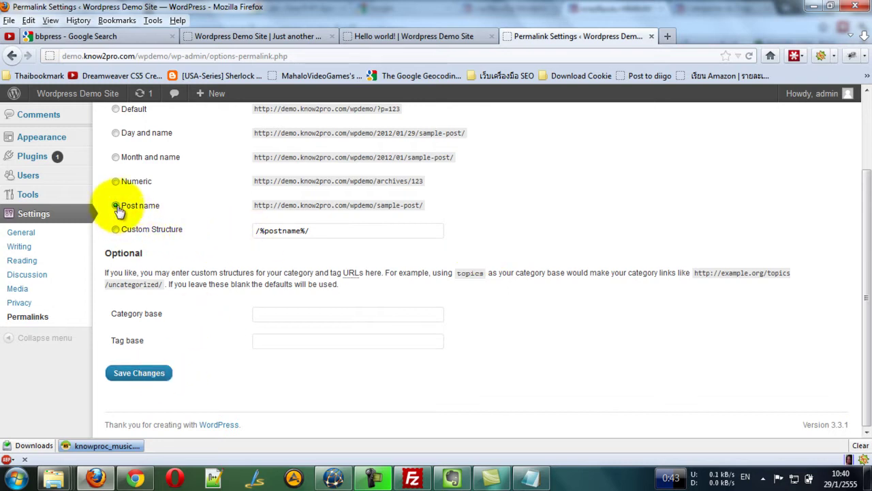
left_click(164, 373)
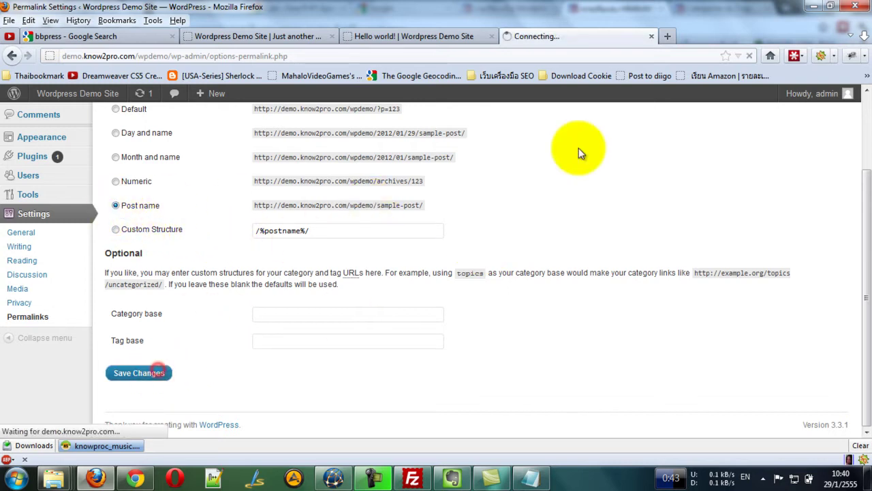
scroll(560, 220, "down", 4)
scroll(561, 220, "up", 4)
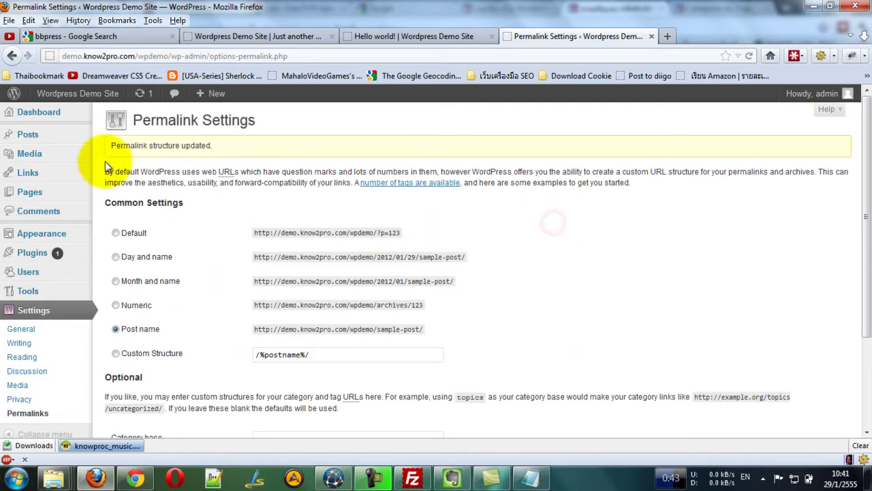
mouse_move(70, 141)
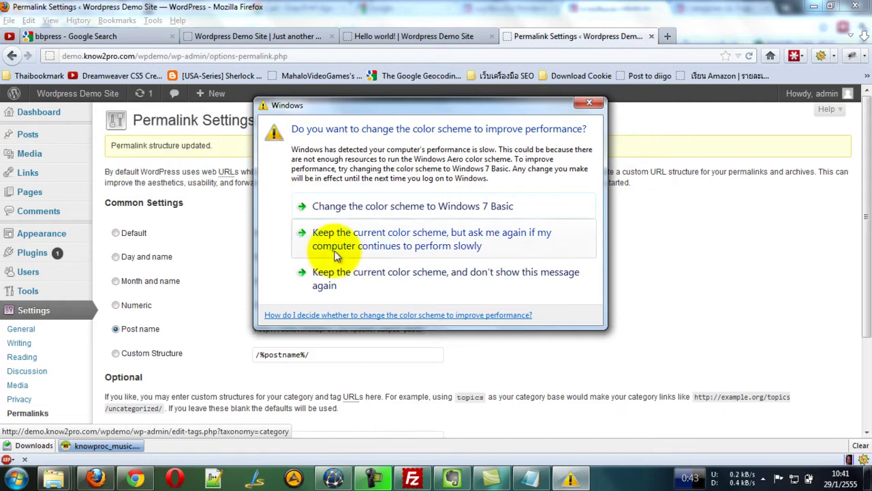
Keep the current Windows colour scheme in the slow-performance prompt.
left_click(370, 245)
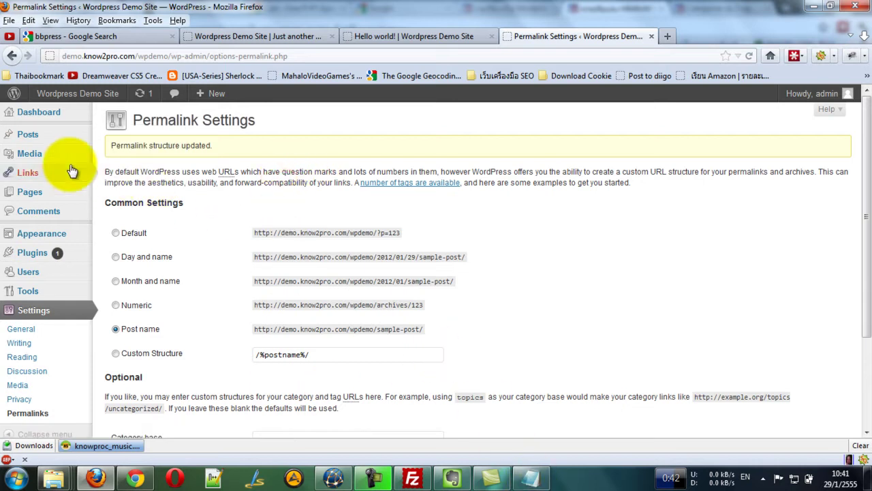
Open Posts > Categories and select ข่าวสารวงการ IT in the Notepad category plan.
mouse_move(28, 134)
left_click(125, 165)
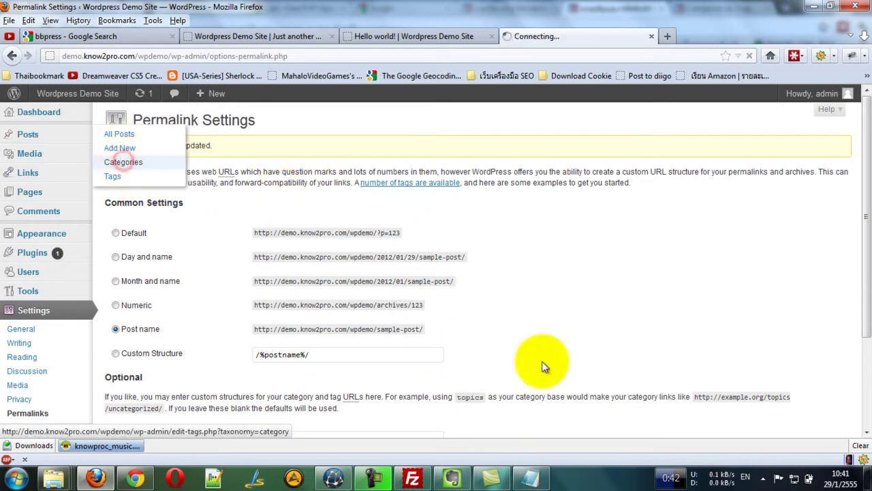
left_click(528, 475)
left_click_drag(286, 99, 325, 135)
left_click(310, 165)
mouse_move(202, 164)
left_mouse_down()
mouse_move(310, 165)
mouse_move(189, 169)
left_mouse_up()
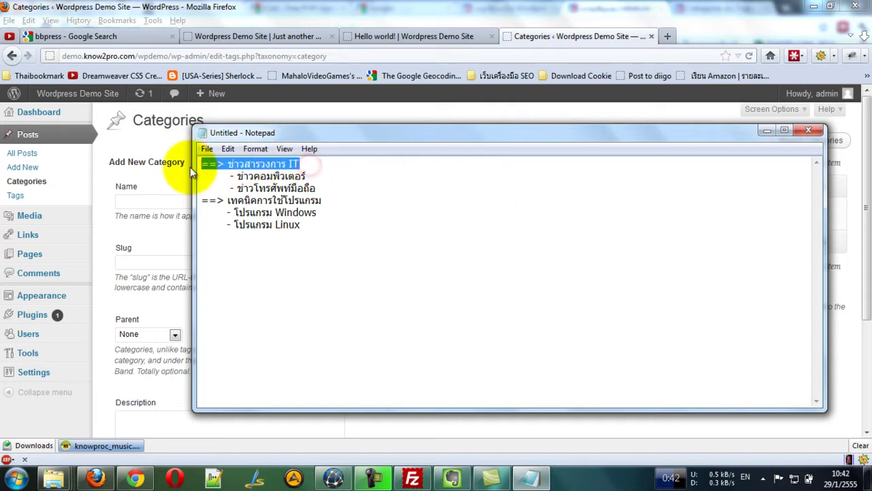
left_click(217, 176)
left_click(235, 163)
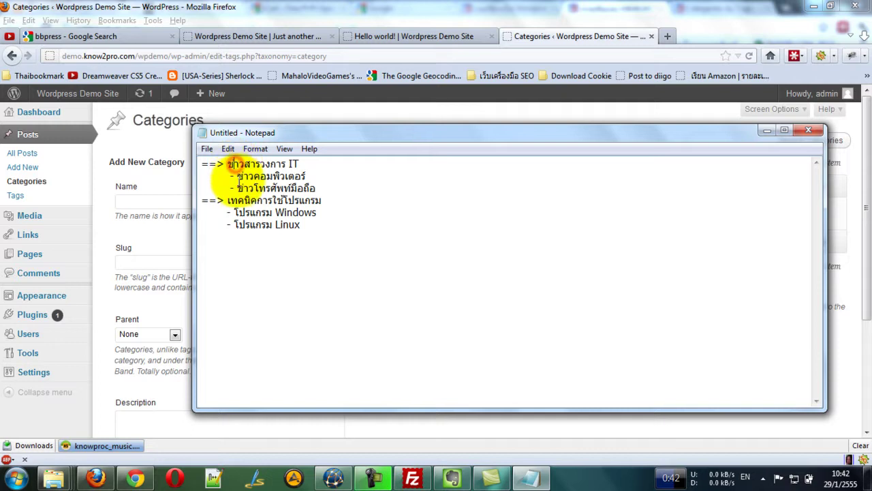
left_click_drag(233, 176, 233, 213)
left_click(224, 188)
left_click(329, 212)
left_click(309, 234)
left_click_drag(303, 164, 228, 164)
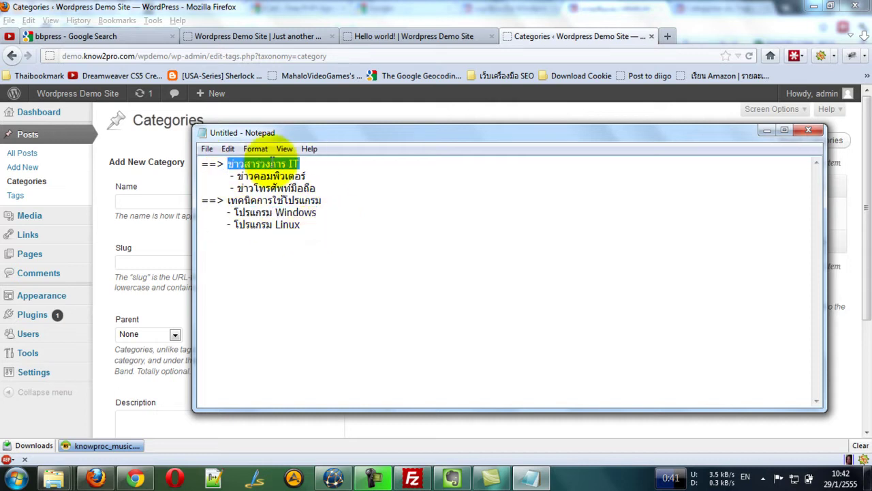
Fill the new category form with ข่าวสารวงการ IT, leaving Parent as None.
key("alt+Tab")
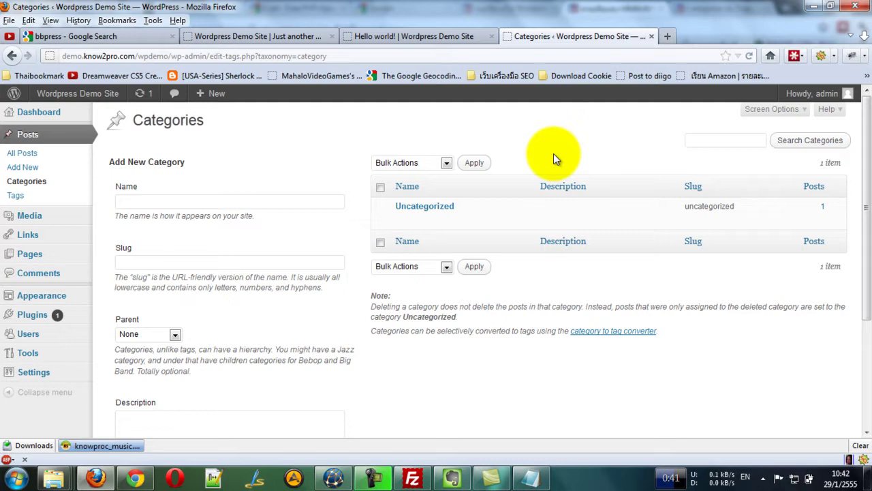
mouse_move(446, 208)
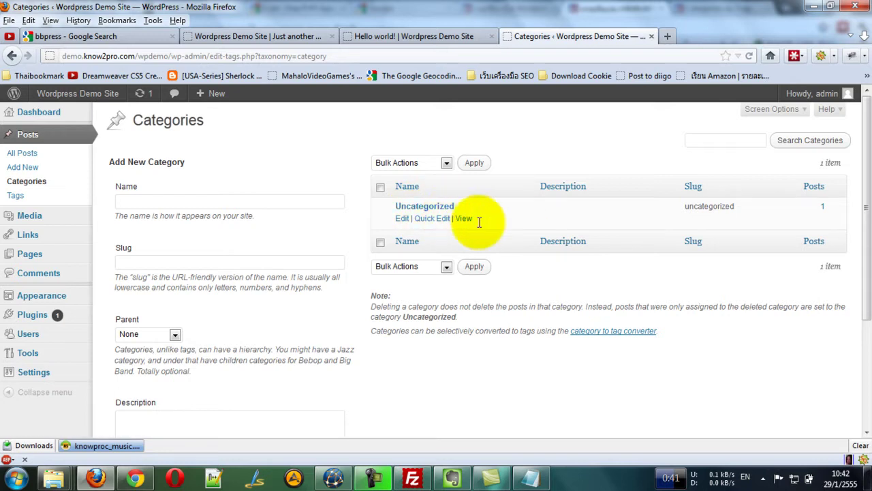
left_click(557, 142)
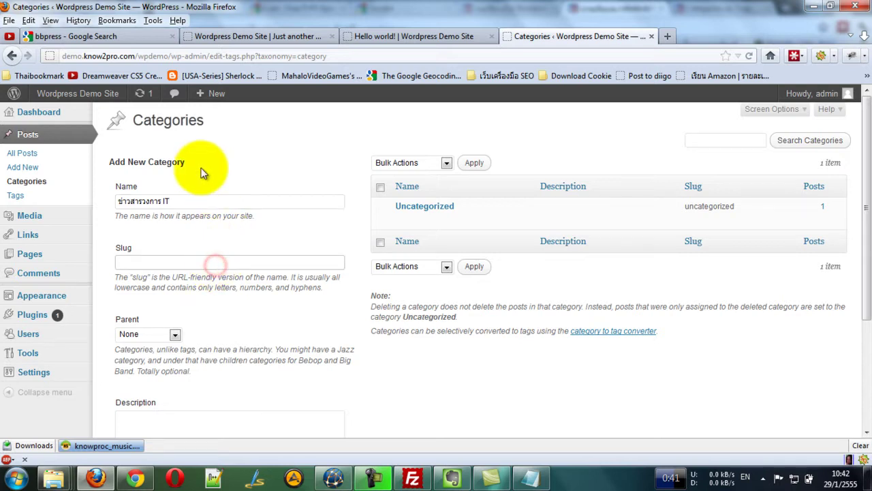
scroll(206, 169, "down", 2)
left_click(141, 186)
scroll(223, 163, "up", 2)
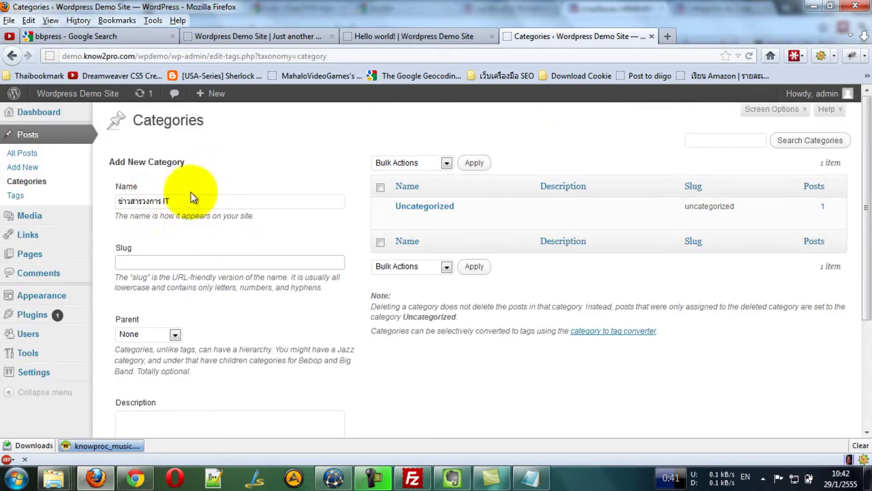
left_click(175, 265)
left_click_drag(165, 277, 210, 277)
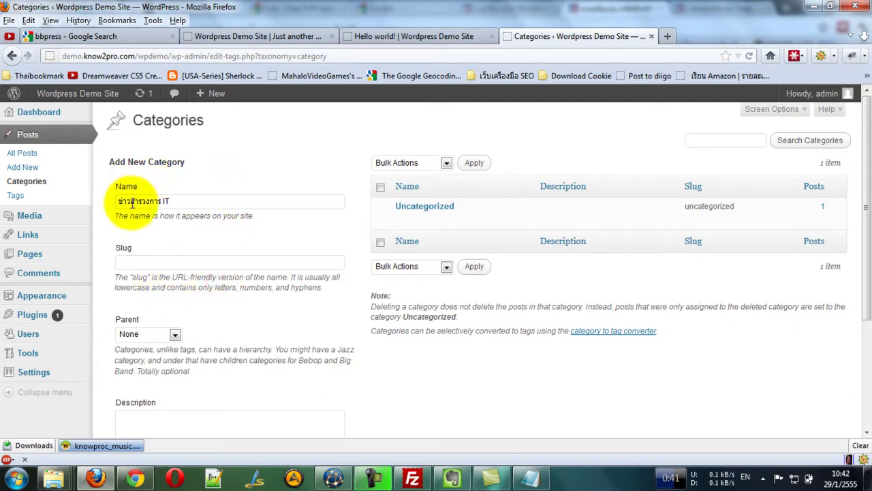
scroll(188, 201, "down", 4)
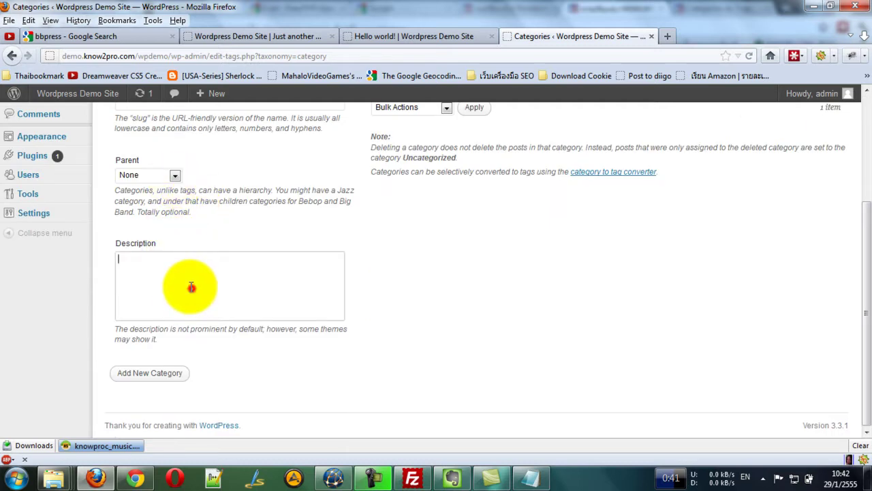
left_click(167, 267)
left_click(134, 286)
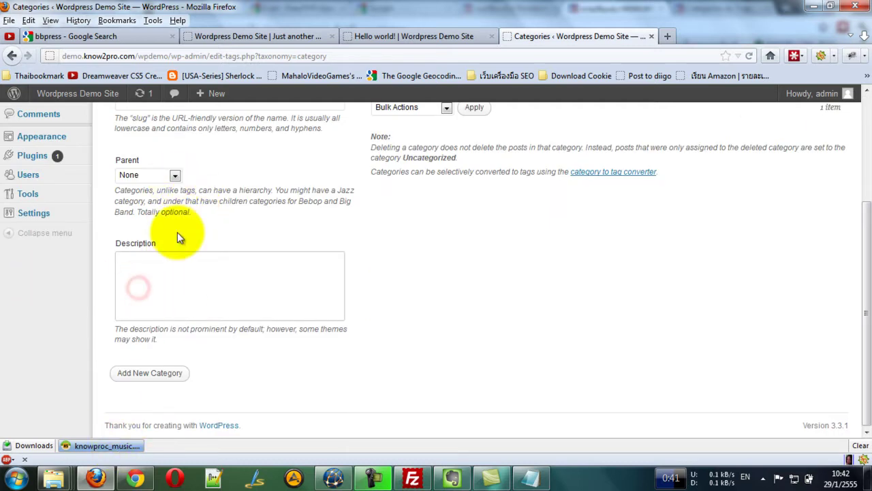
scroll(176, 235, "up", 4)
left_click(173, 334)
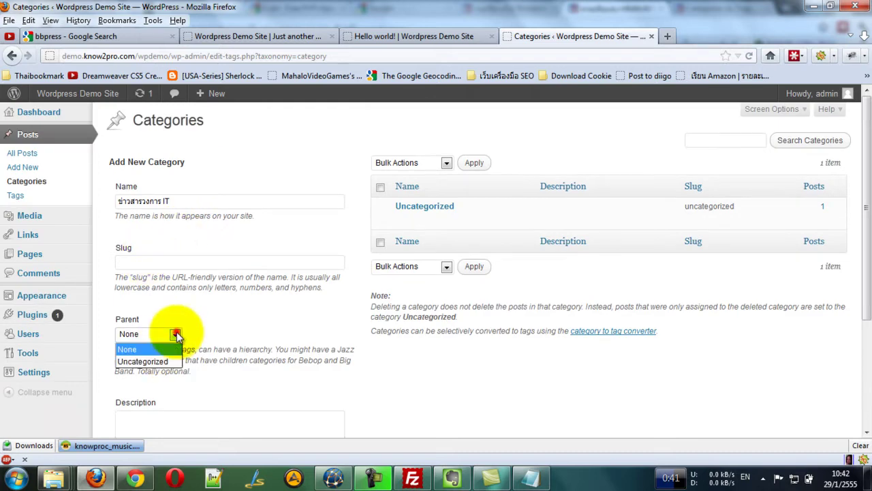
left_click(255, 304)
Add ข่าวสารวงการ IT as a top-level category and select ข่าวคอมพิวเตอร์ in the notes.
left_click(171, 199)
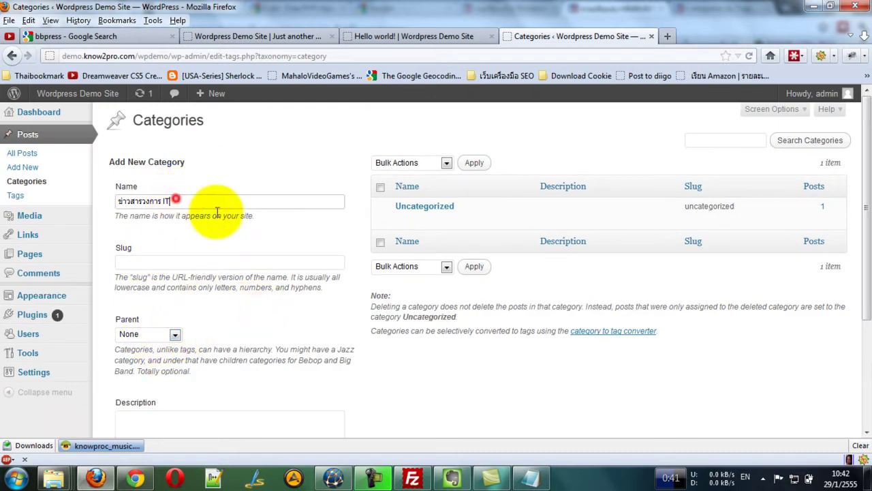
scroll(159, 321, "down", 4)
left_click(164, 373)
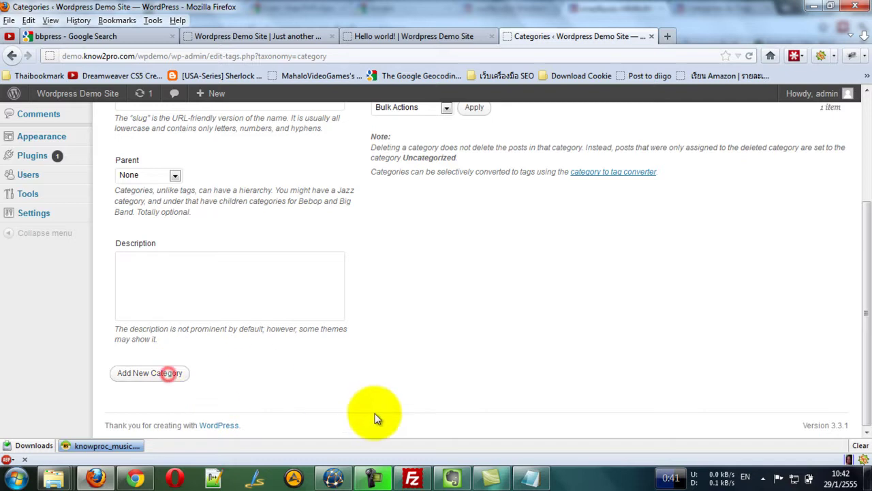
left_click(530, 477)
left_click_drag(315, 176, 234, 175)
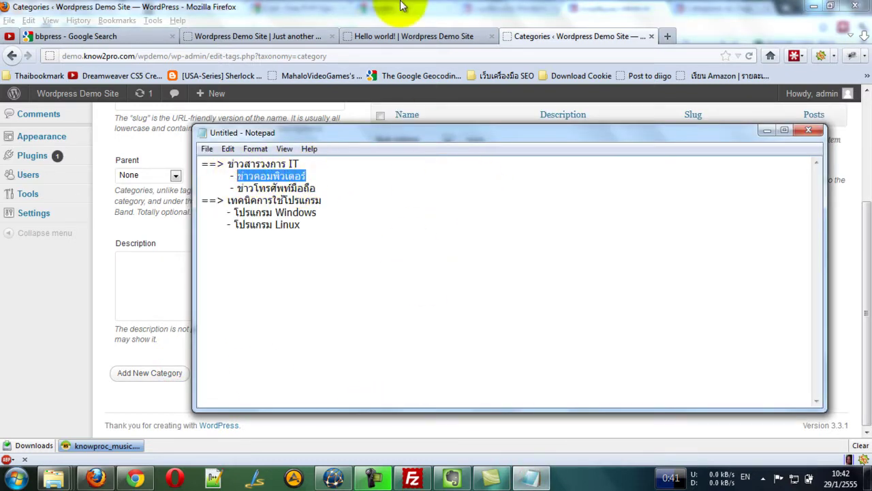
Add ข่าวคอมพิวเตอร์ as a subcategory of ข่าวสารวงการ IT.
left_click(400, 9)
scroll(174, 225, "up", 4)
left_click(153, 202)
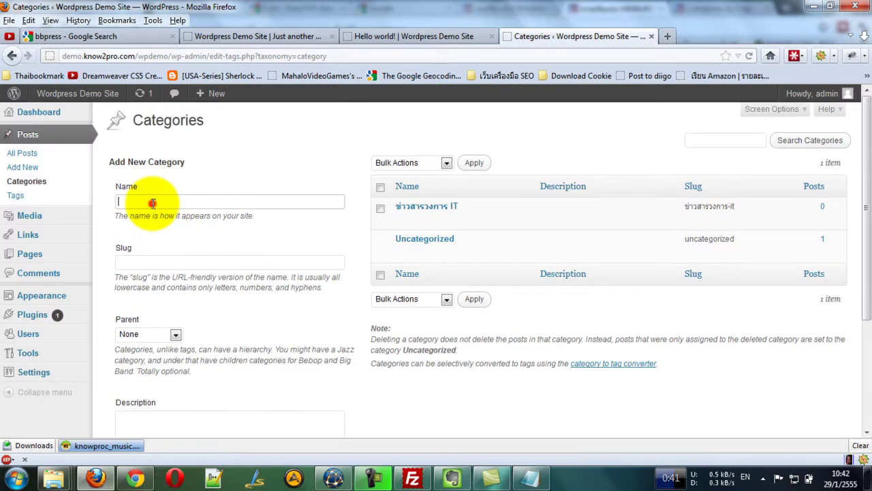
scroll(157, 205, "down", 5)
left_click(176, 176)
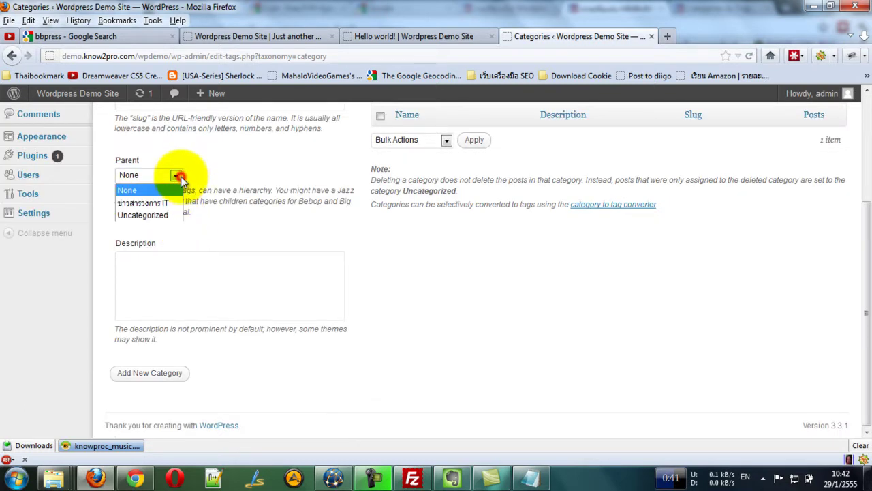
left_click(137, 201)
left_click(162, 282)
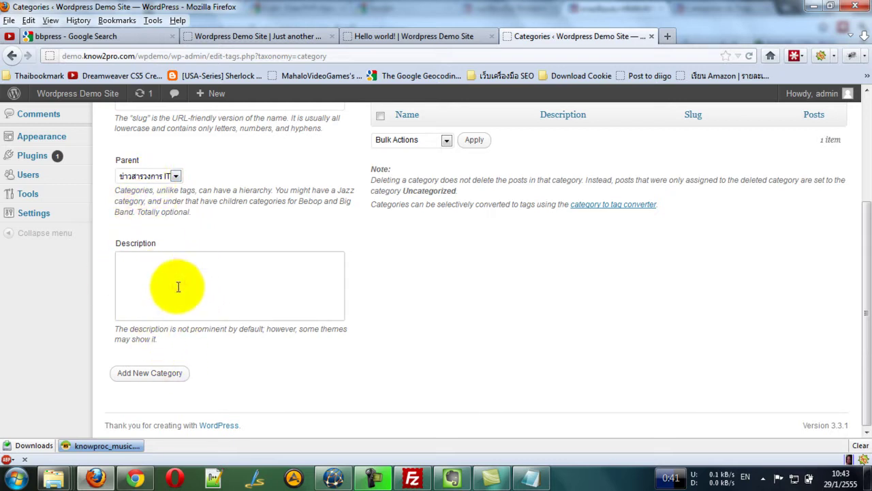
left_click(141, 372)
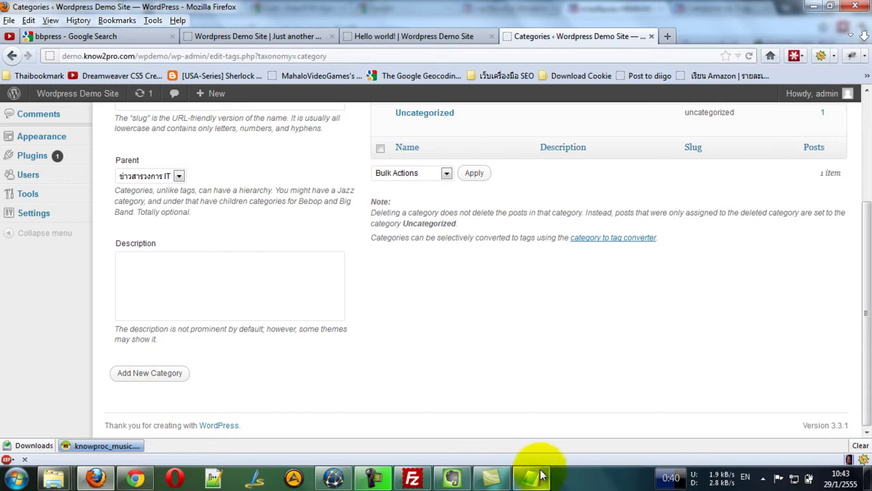
Add ข่าวโทรศัพท์มือถือ from the notes under parent ข่าวสารวงการ IT.
left_click(530, 477)
left_click(327, 190)
double_click(327, 190)
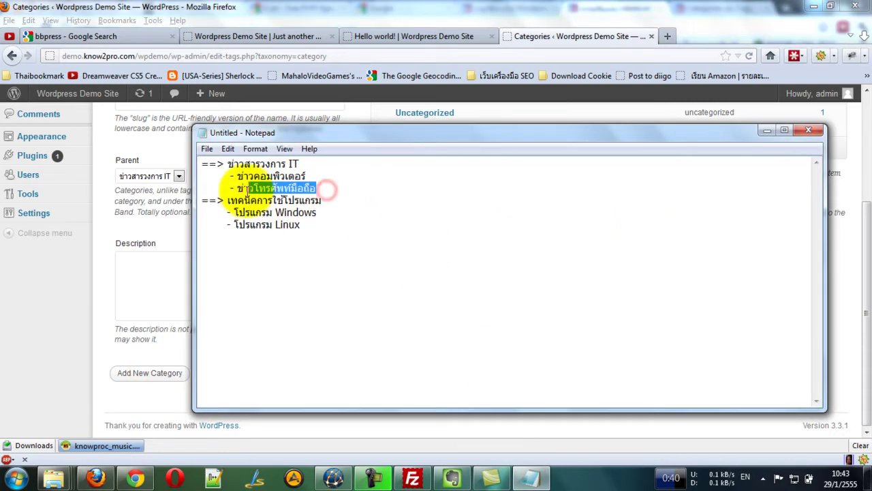
left_click(142, 207)
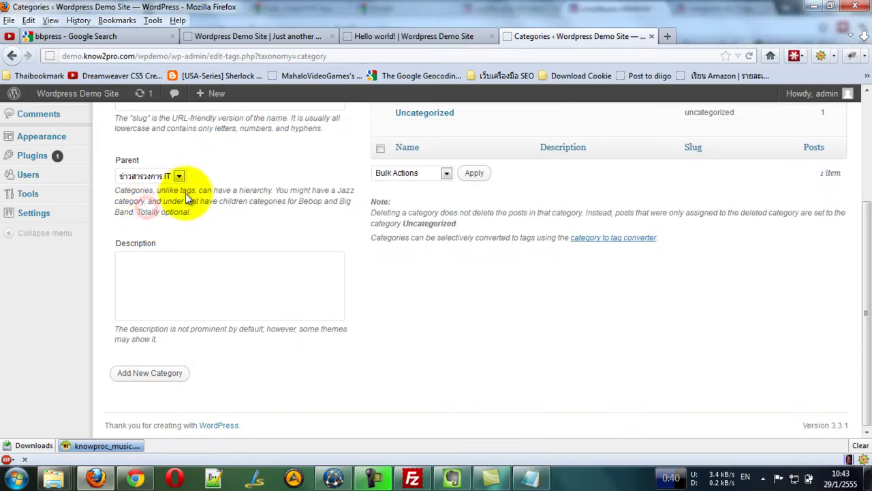
scroll(178, 195, "up", 4)
scroll(165, 208, "down", 2)
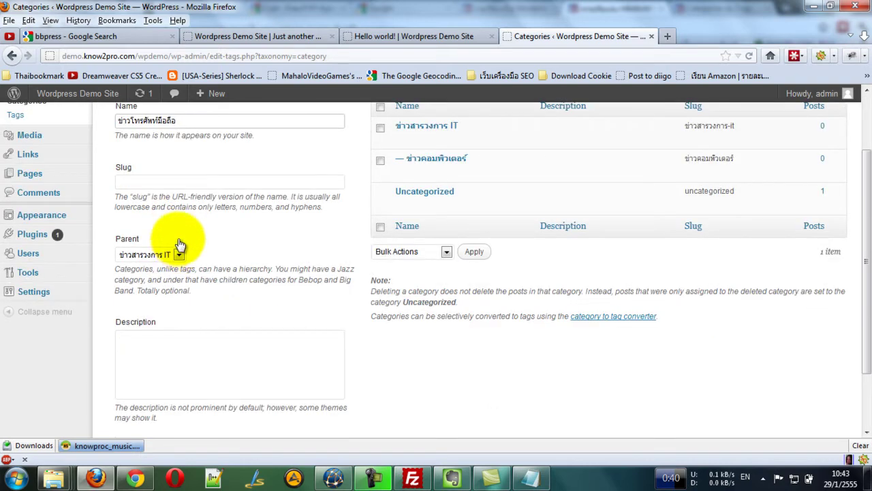
left_click(172, 254)
left_click(152, 285)
scroll(157, 293, "down", 2)
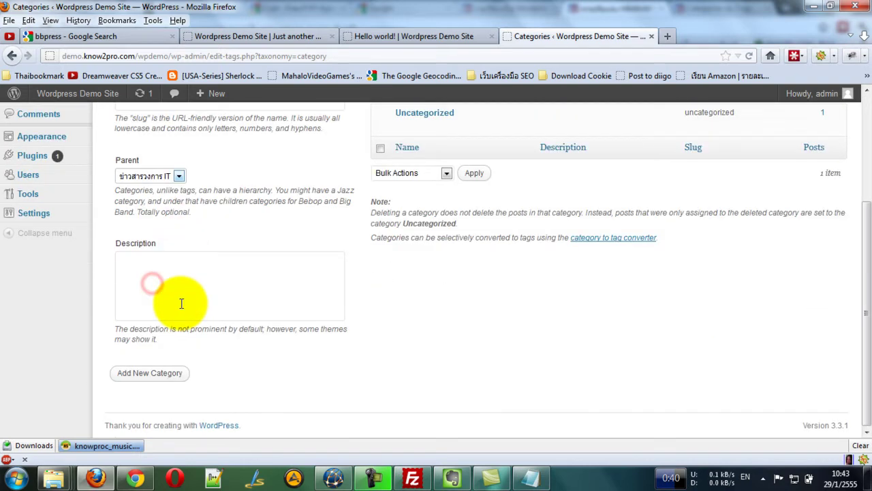
left_click(147, 372)
Select the next heading เทคนิคการใช้โปรแกรม in the Notepad list.
left_click(530, 477)
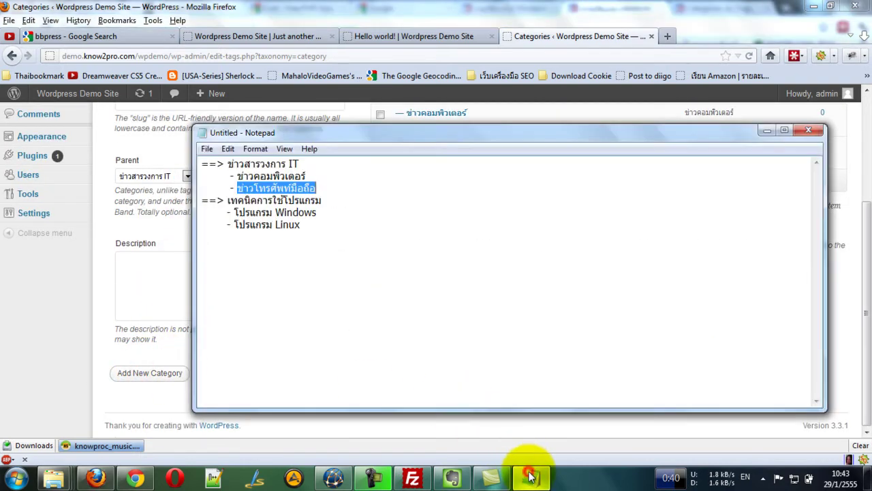
left_click(322, 200)
left_click_drag(323, 199, 235, 199)
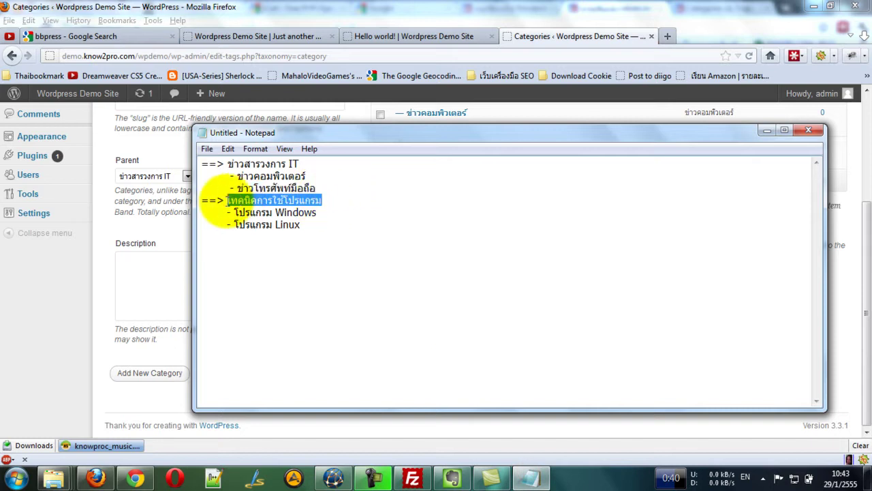
left_click(147, 212)
Add เทคนิคการใช้โปรแกรม as a top-level category with Parent None.
scroll(204, 200, "up", 5)
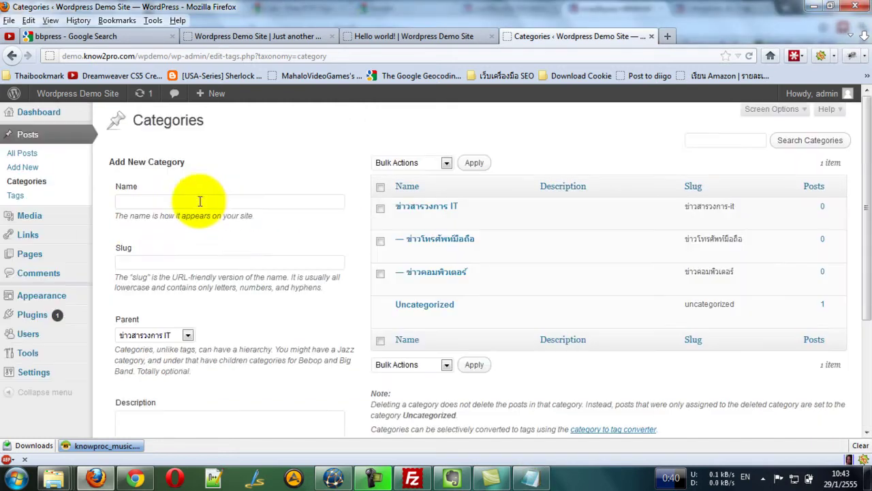
type("เทคนิคการใช้โปรแกรม")
left_click(179, 335)
left_click(157, 349)
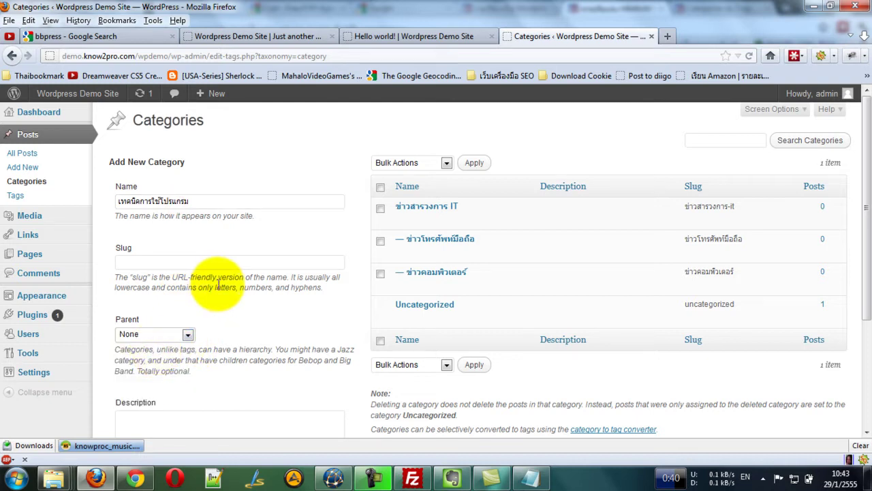
scroll(242, 286, "down", 4)
left_click(140, 374)
Add โปรแกรม Windows as a subcategory of เทคนิคการใช้โปรแกรม.
left_click(528, 476)
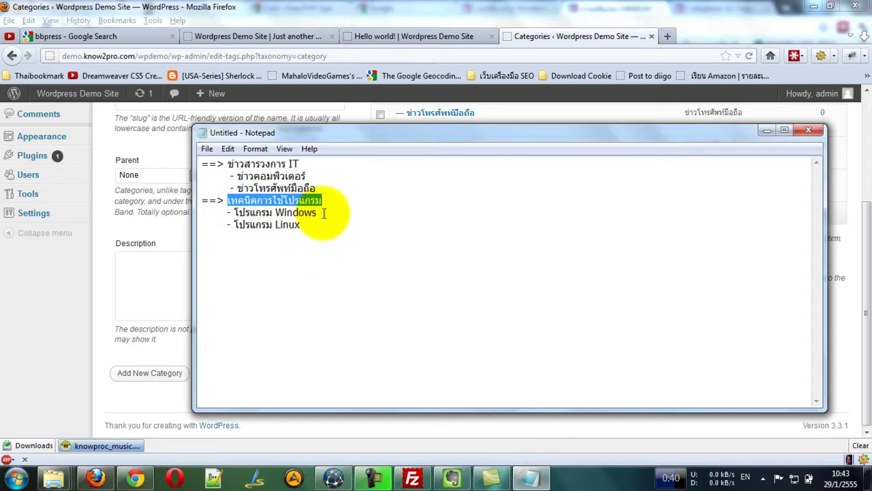
left_click_drag(320, 213, 232, 213)
key("ctrl+c")
left_click(150, 206)
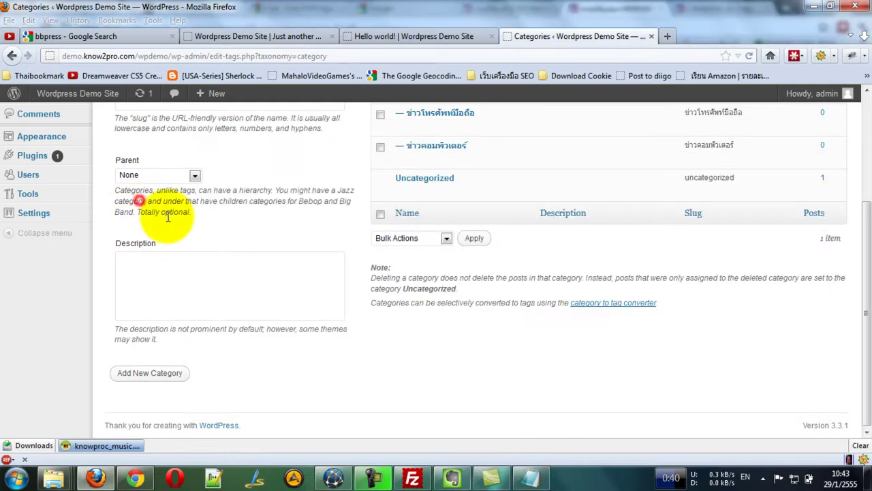
scroll(160, 224, "up", 4)
left_click(163, 199)
key("ctrl+v")
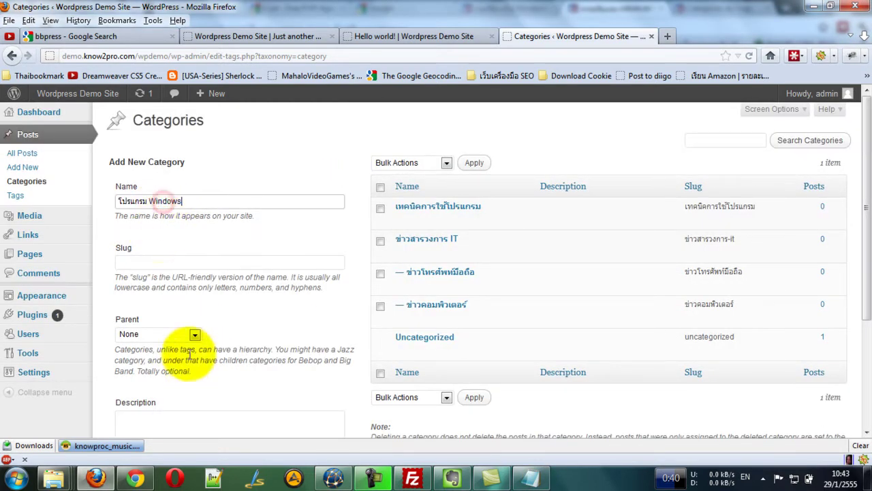
left_click(193, 334)
left_click(183, 362)
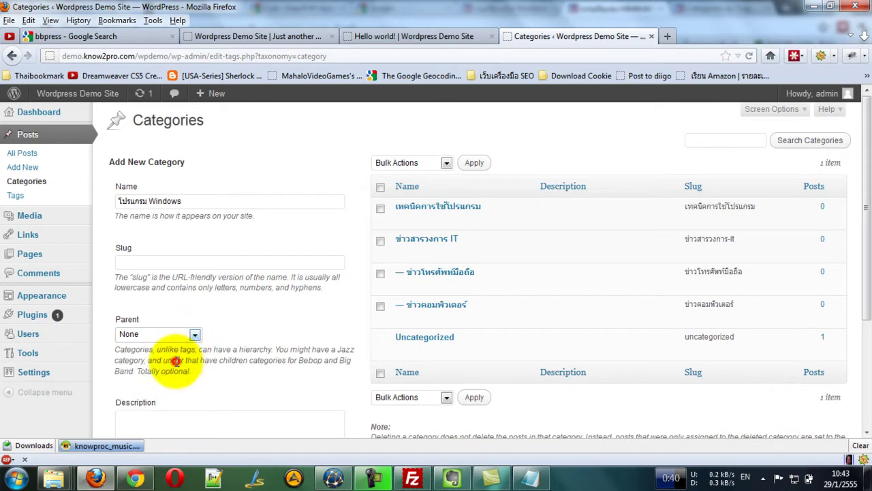
scroll(204, 361, "down", 4)
left_click(171, 372)
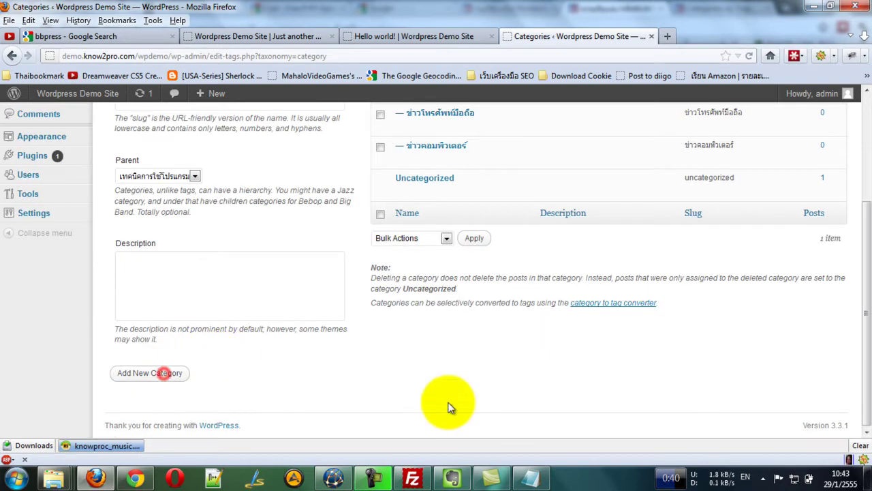
Add โปรแกรม Linux under เทคนิคการใช้โปรแกรม and review the category hierarchy.
left_click(529, 477)
left_click_drag(303, 225, 233, 226)
key("ctrl+c")
left_click(35, 292)
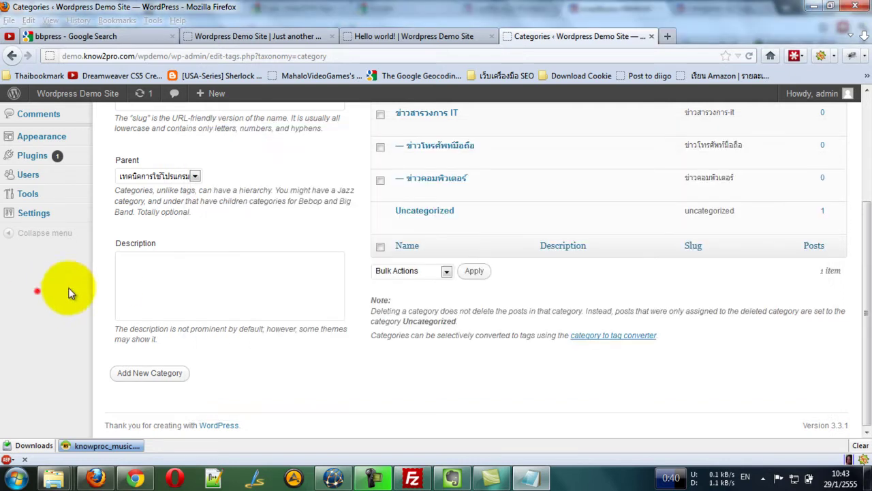
scroll(163, 266, "up", 5)
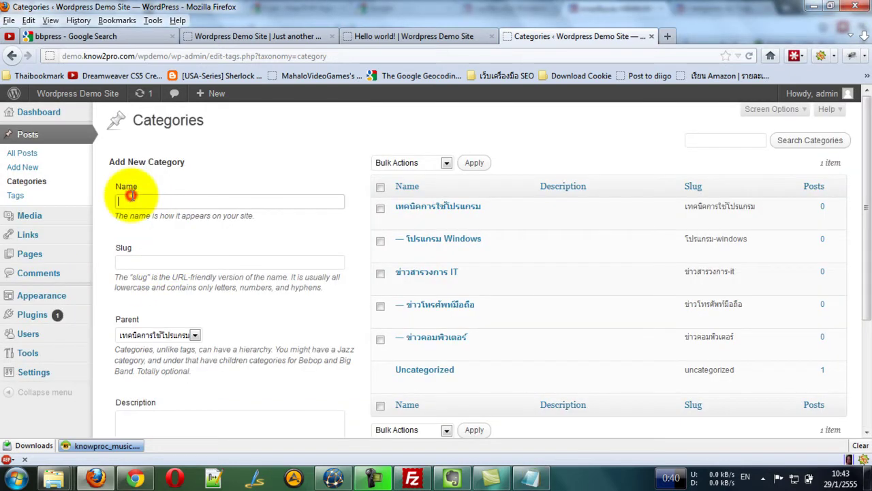
key("ctrl+v")
left_click(177, 334)
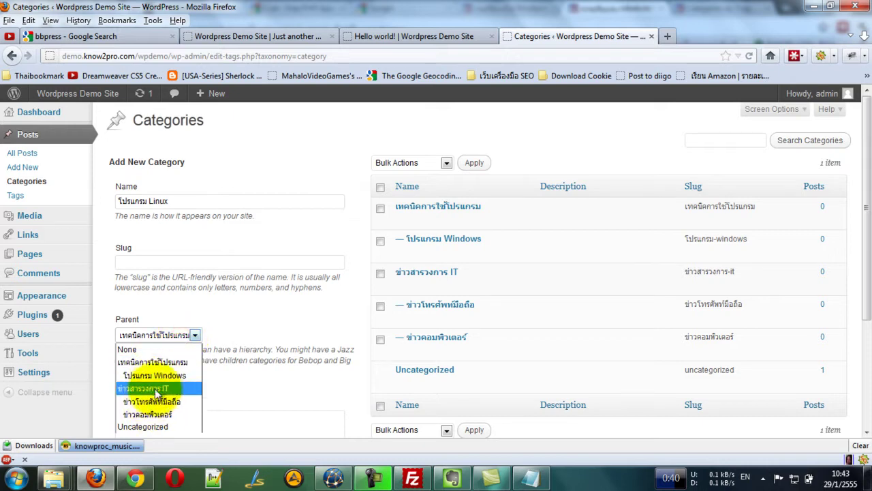
left_click(162, 361)
scroll(232, 320, "down", 4)
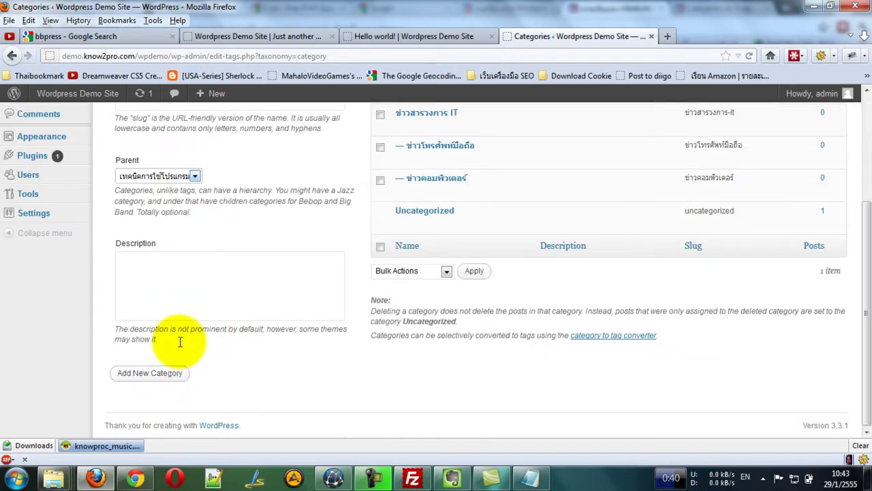
left_click(150, 372)
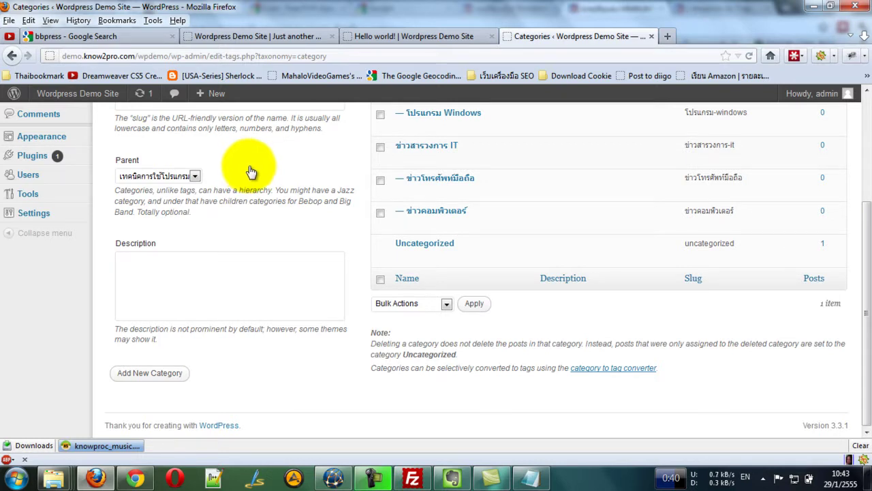
scroll(251, 170, "up", 4)
left_click_drag(862, 151, 856, 171)
mouse_move(432, 175)
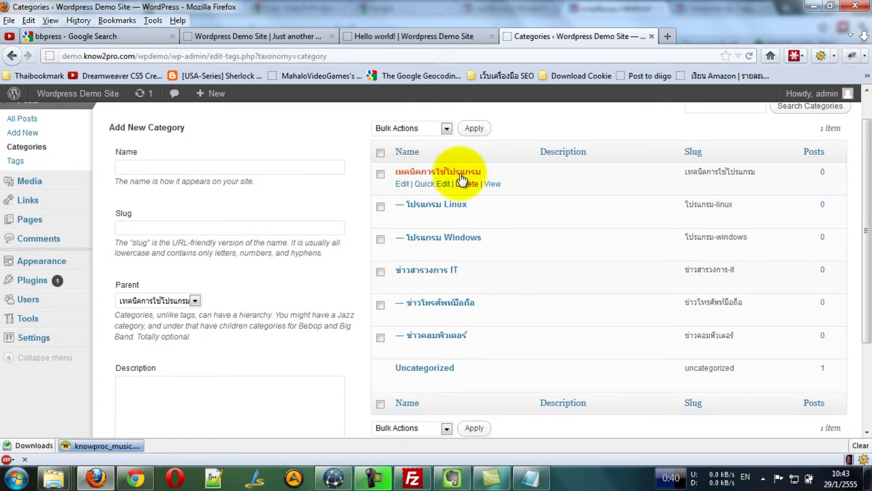
mouse_move(440, 242)
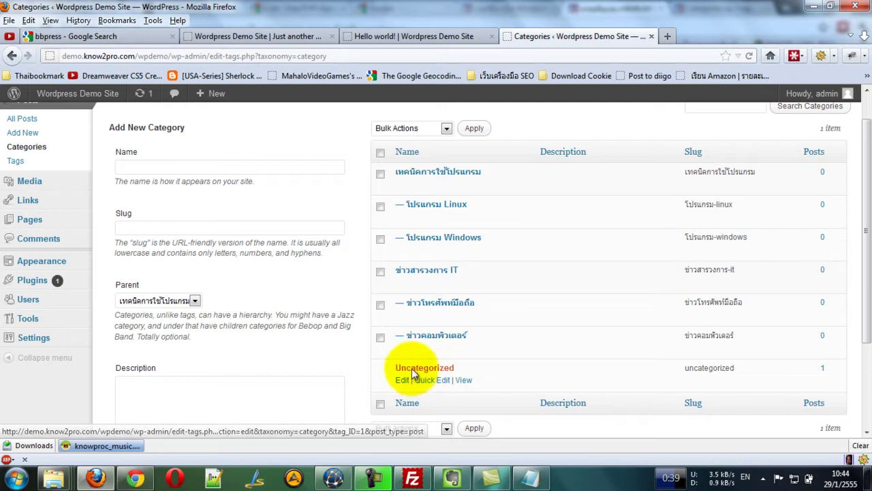
scroll(856, 293, "down", 1)
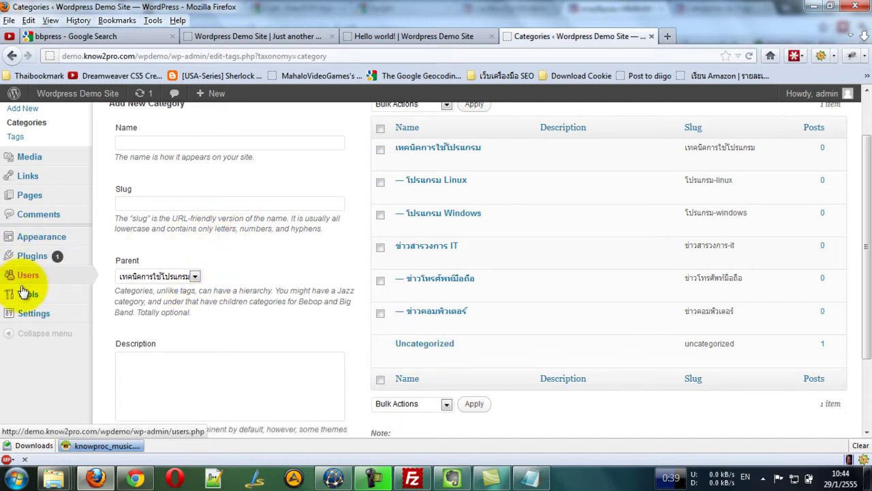
mouse_move(60, 315)
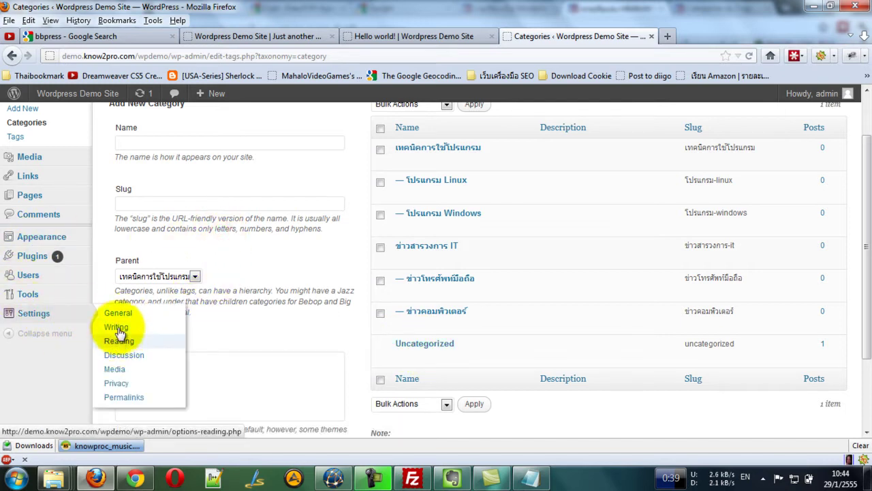
Change Writing Settings' Default Post Category from Uncategorized to ข่าวคอมพิวเตอร์ and save.
left_click(116, 327)
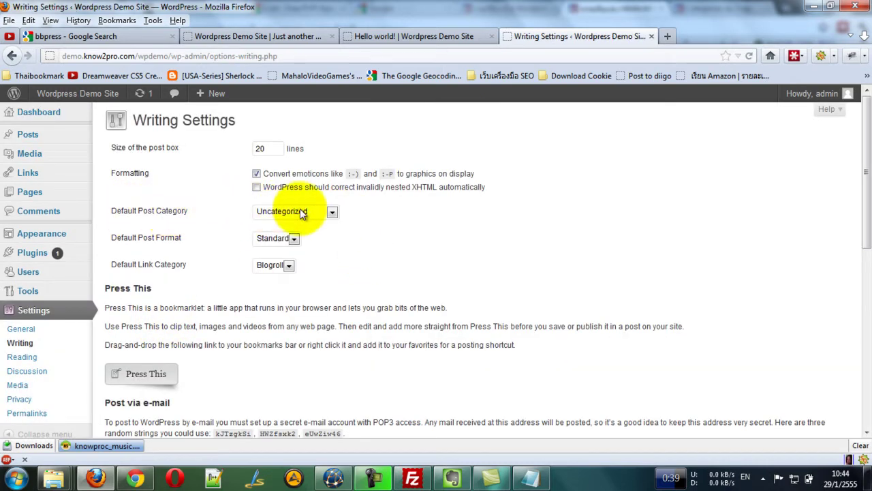
left_click(332, 213)
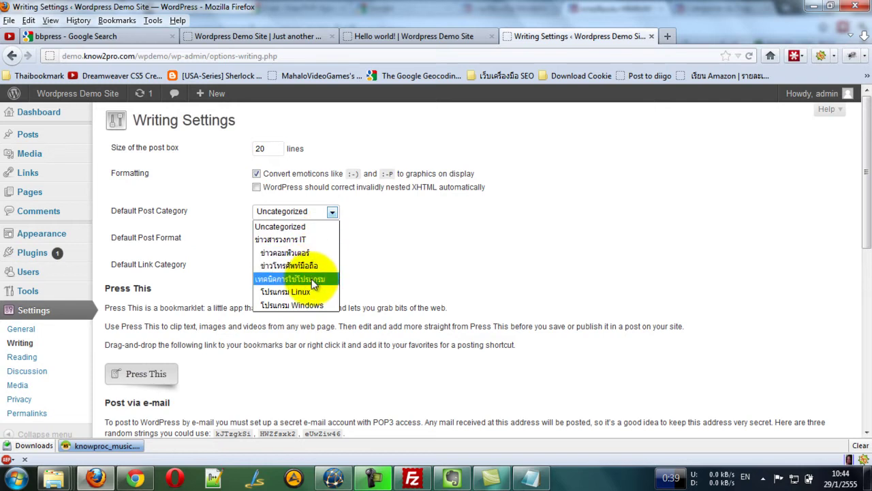
left_click(306, 254)
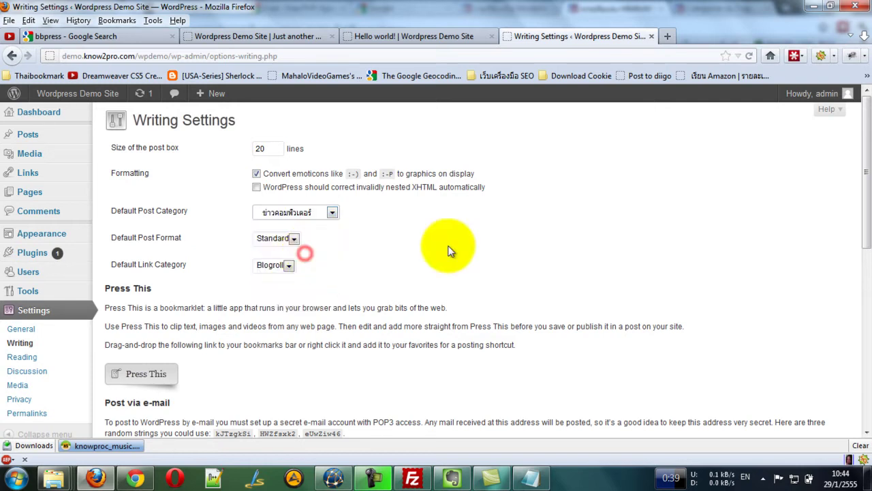
scroll(170, 354, "down", 10)
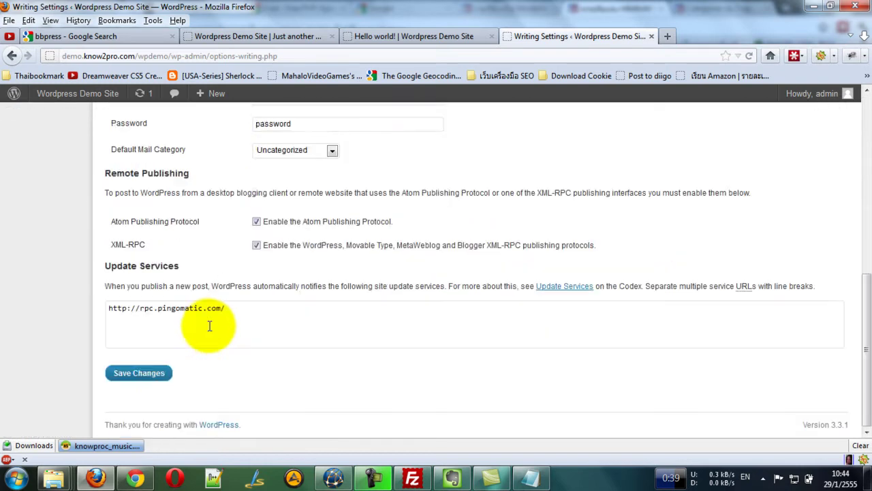
left_click(140, 374)
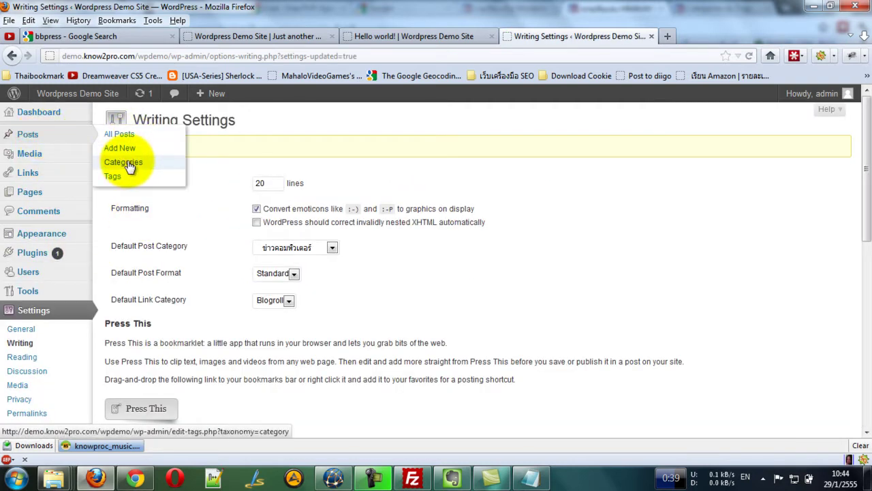
Delete the Uncategorized category, confirming the permanent deletion.
left_click(150, 164)
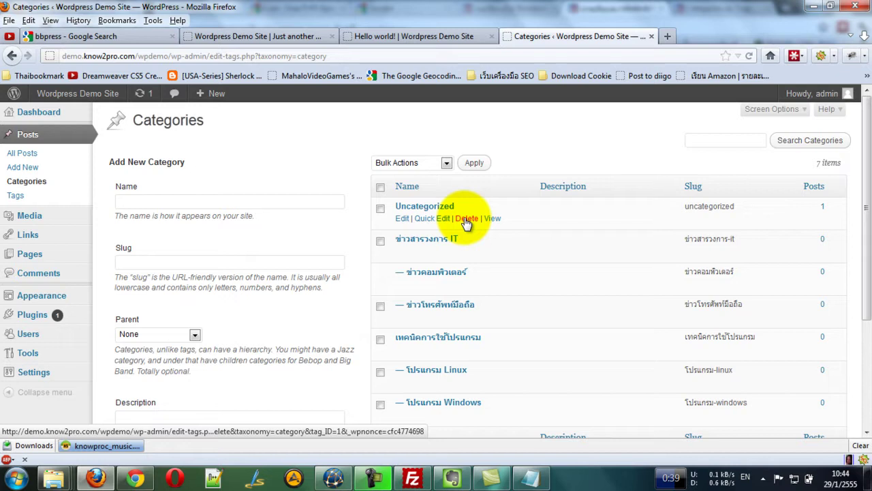
left_click(466, 220)
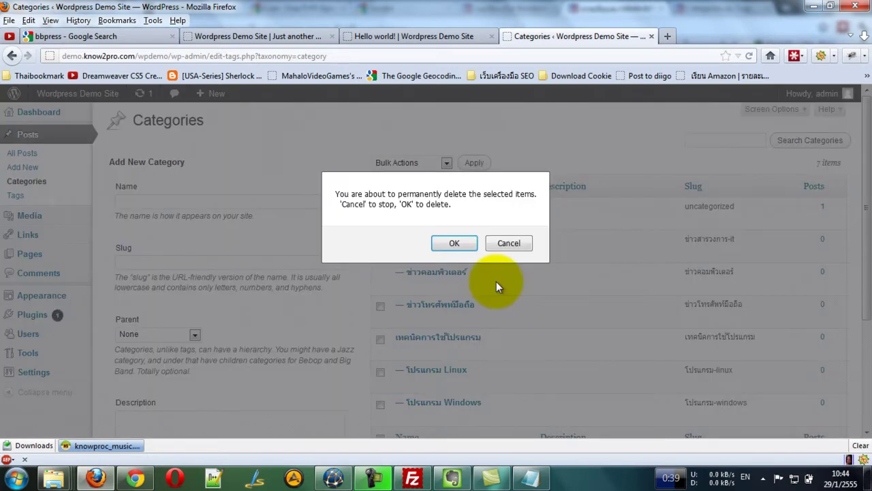
left_click(450, 243)
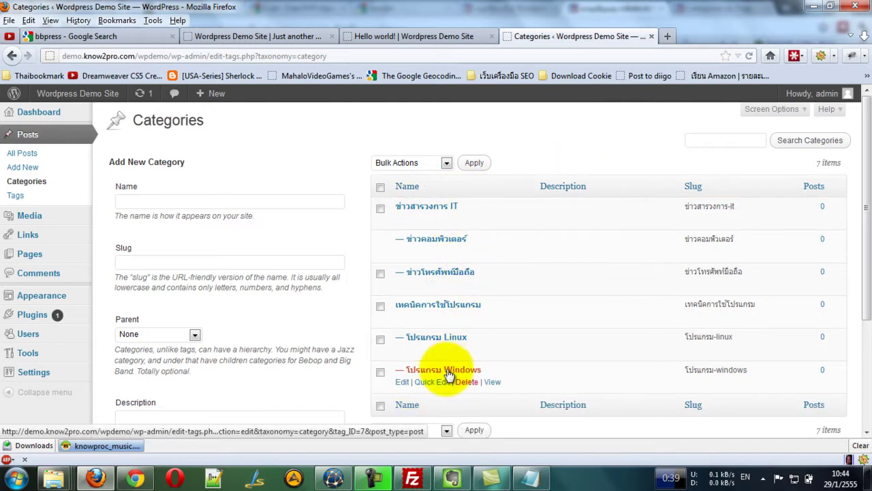
scroll(524, 219, "down", 5)
scroll(523, 222, "up", 5)
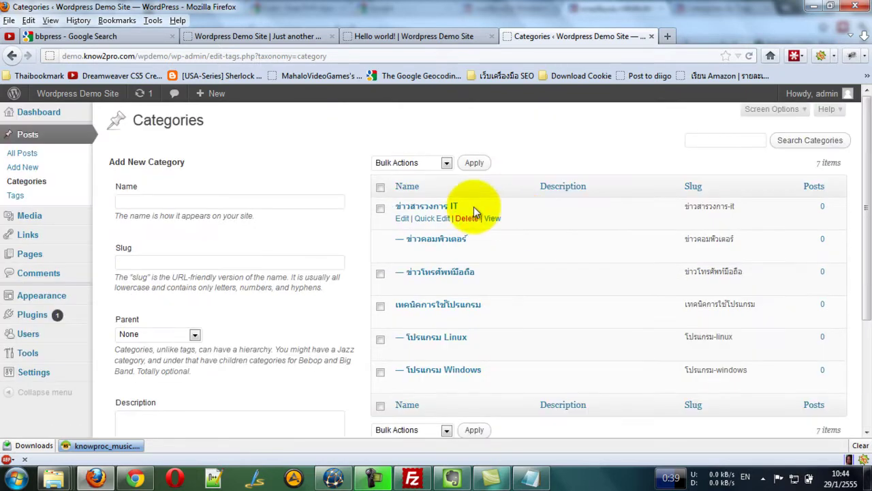
left_click(15, 195)
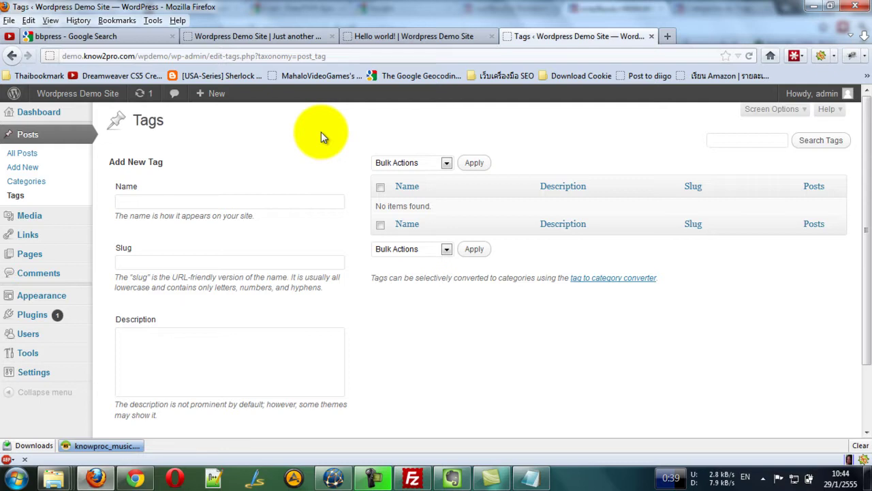
Enter ข่าวสารวงการ IT in the tag Name field using Thai input.
left_click(279, 200)
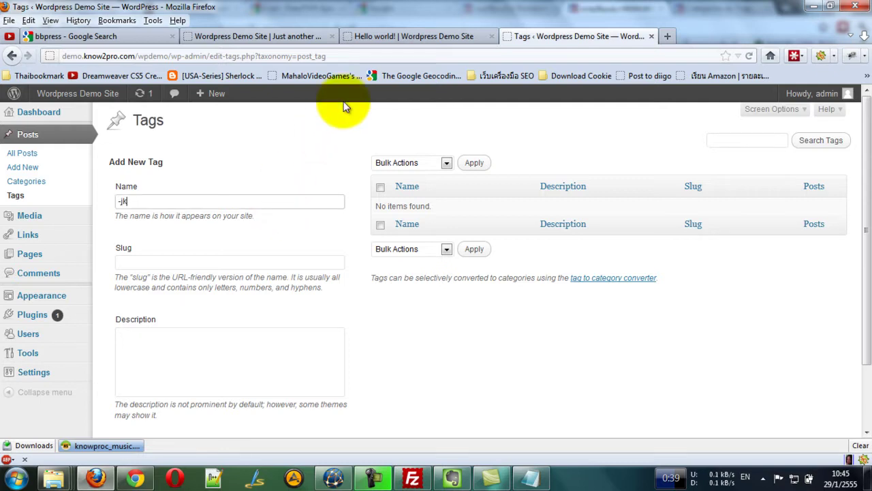
key("alt+shift")
type("ข่าวสาร")
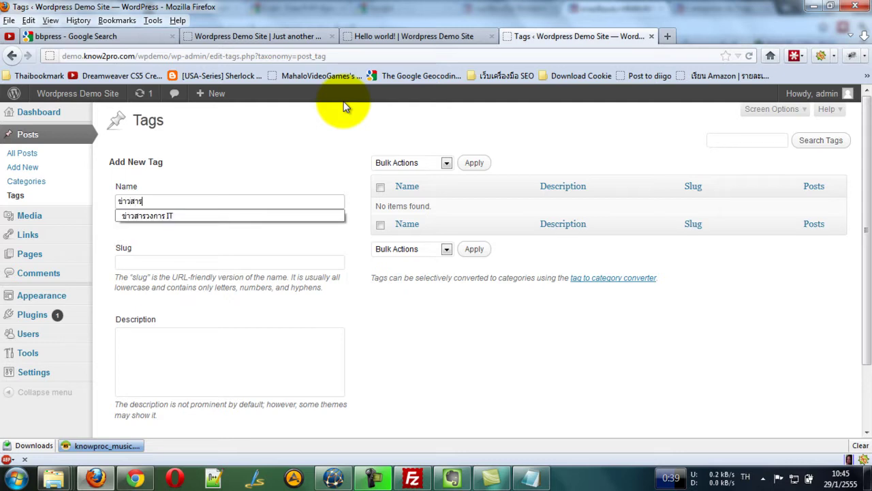
key("Down")
key("Tab")
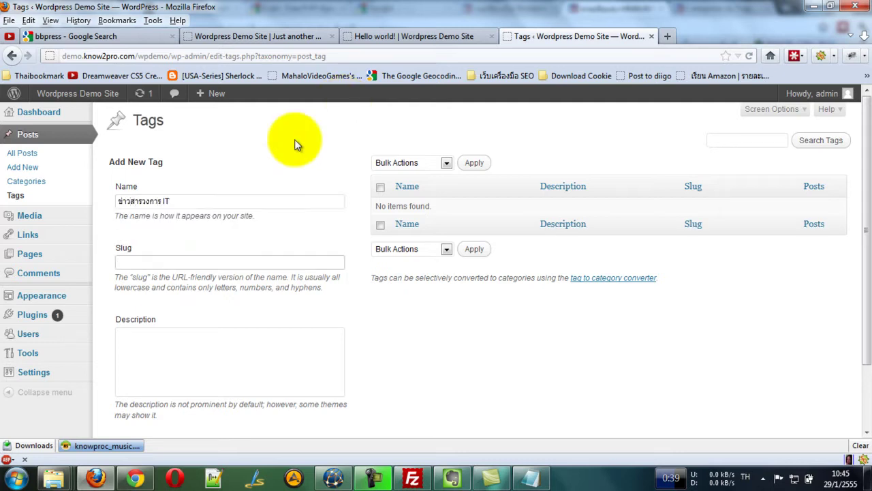
left_click(204, 262)
left_click(192, 200)
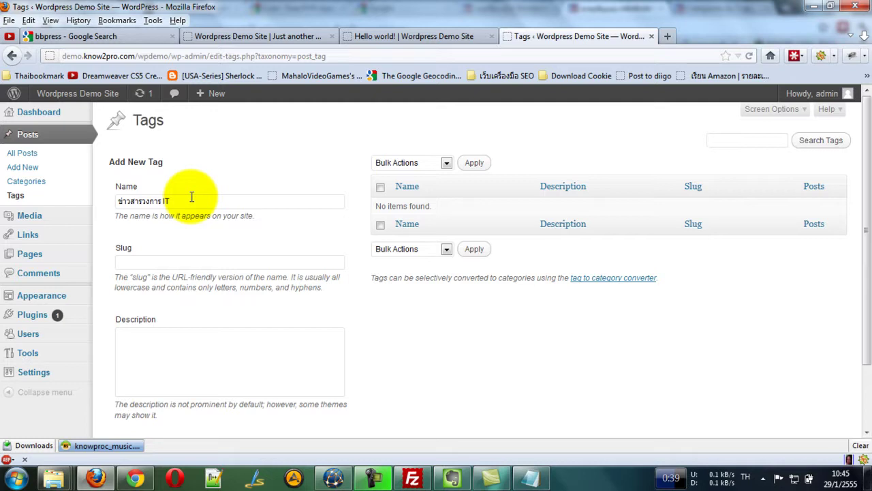
left_click_drag(175, 166, 107, 164)
left_click(193, 170)
left_click_drag(193, 171, 111, 166)
left_click(225, 171)
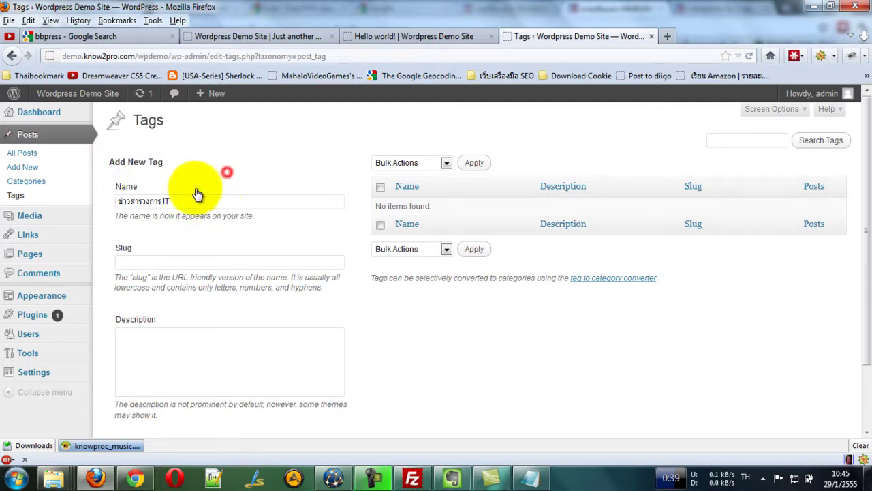
Add ข่าวสารวงการ IT as a new post tag.
scroll(202, 184, "down", 2)
left_click(166, 268)
left_click(151, 376)
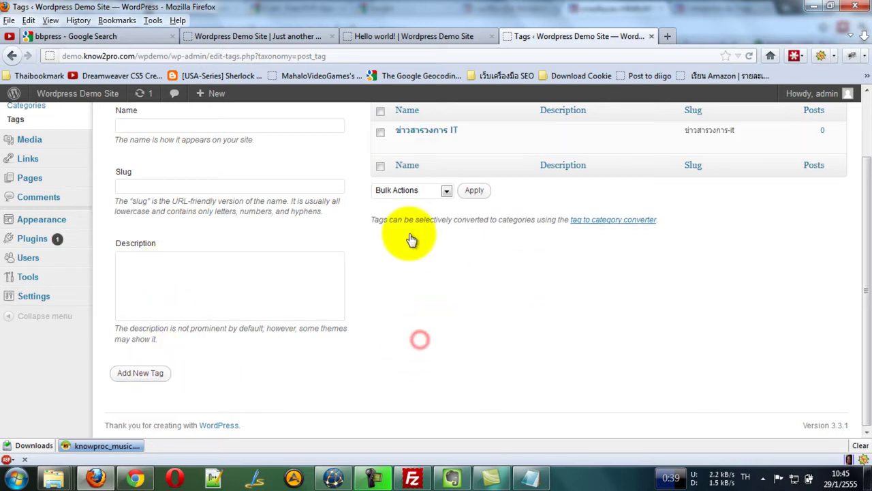
scroll(415, 238, "up", 2)
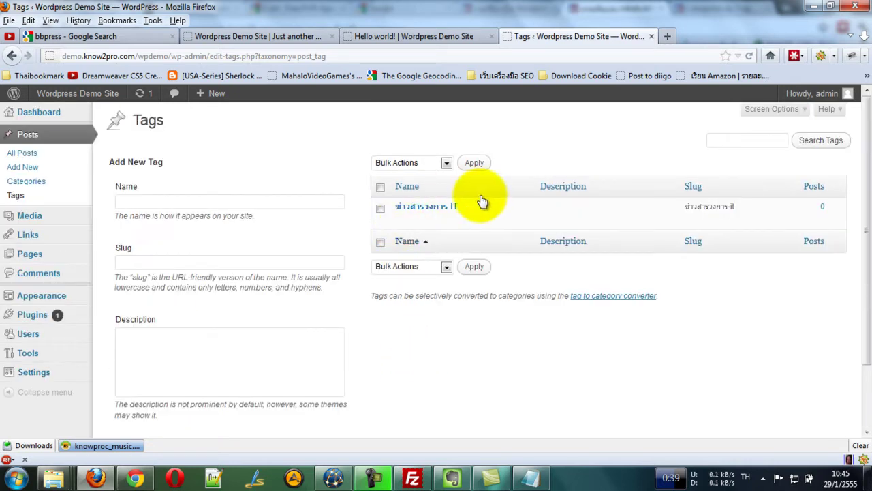
left_click(193, 136)
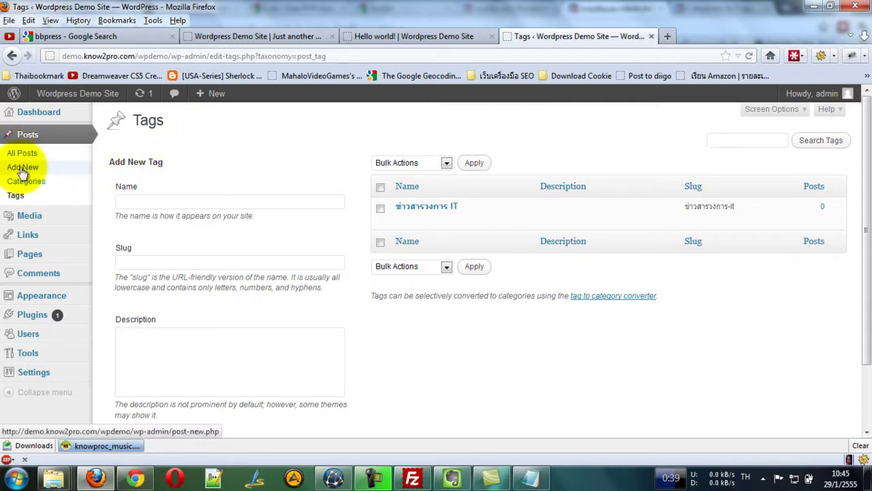
Start a new post titled ทดสอบการ Post บน Wordpress.
left_click(22, 167)
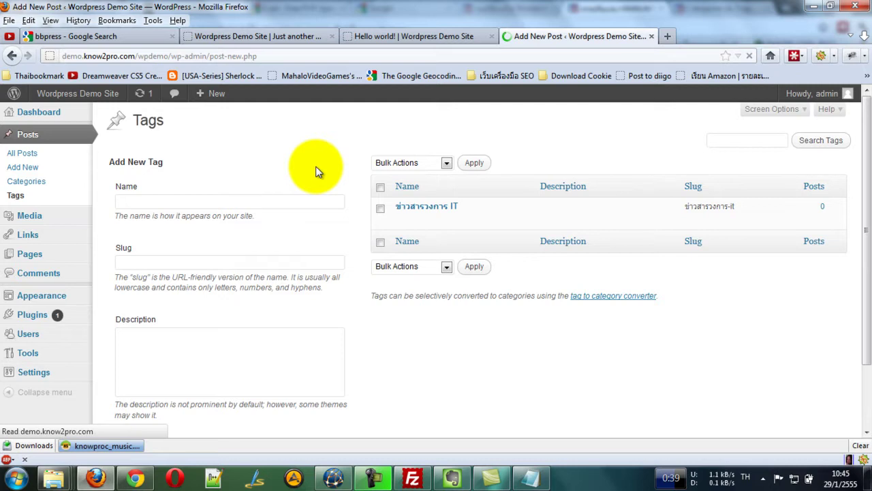
left_click(179, 150)
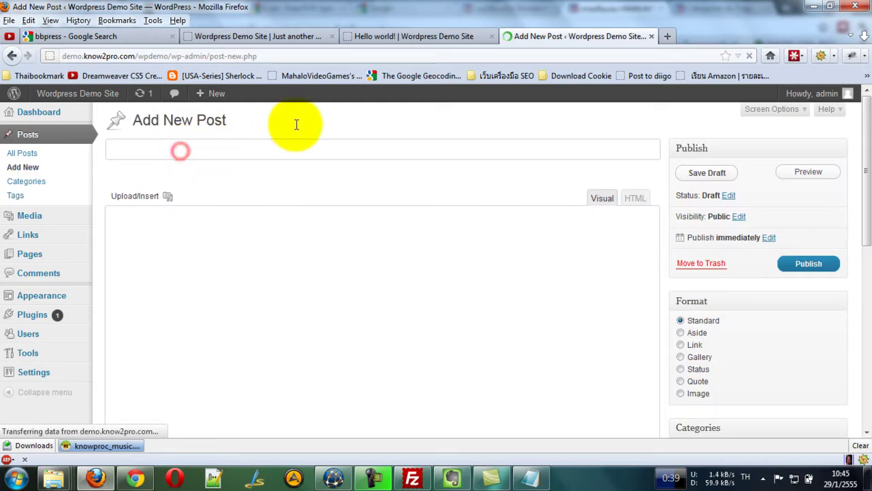
left_click(861, 447)
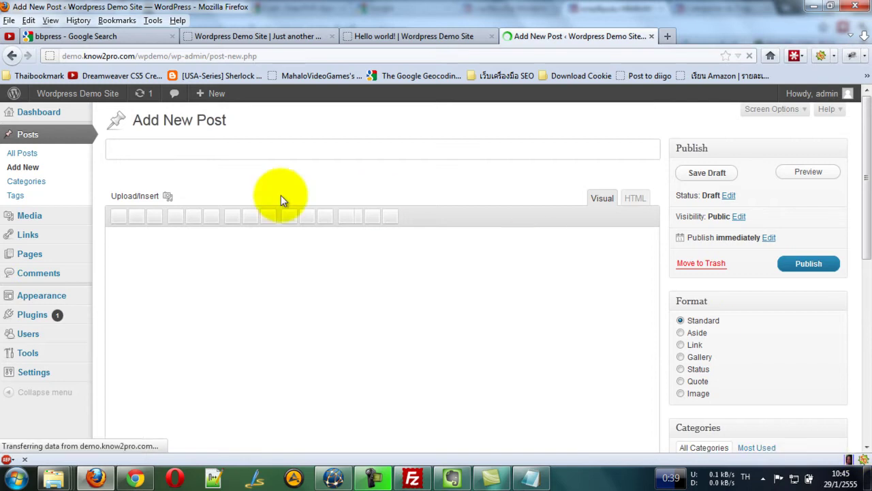
left_click(157, 148)
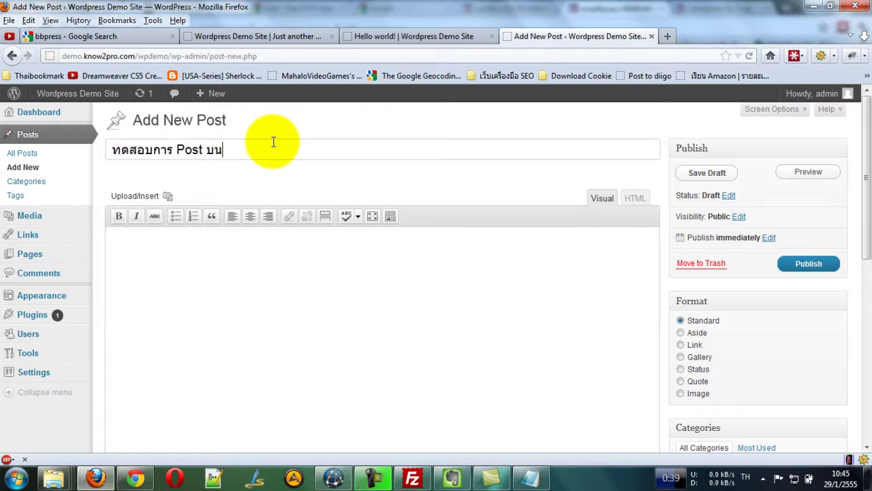
left_click_drag(335, 154, 111, 151)
key("ctrl+c")
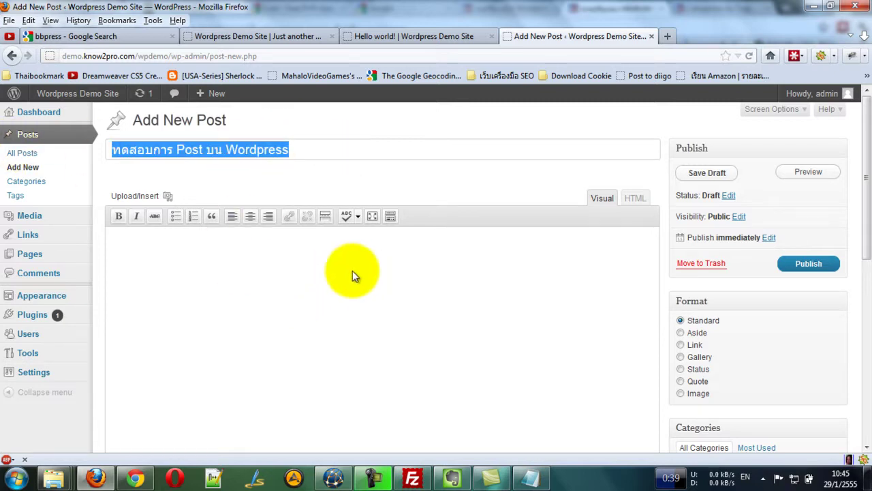
left_click(216, 271)
left_click(327, 149)
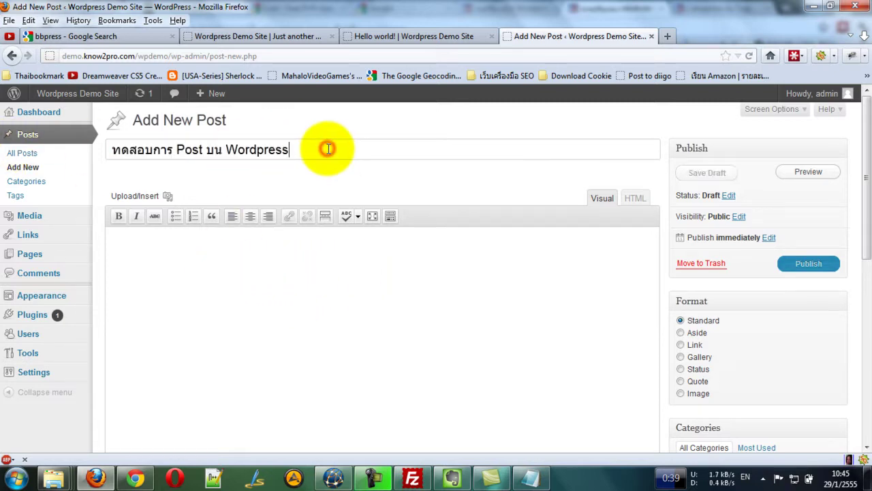
Paste ทดสอบการ Post บน Wordpress into the post body as well.
left_click(276, 252)
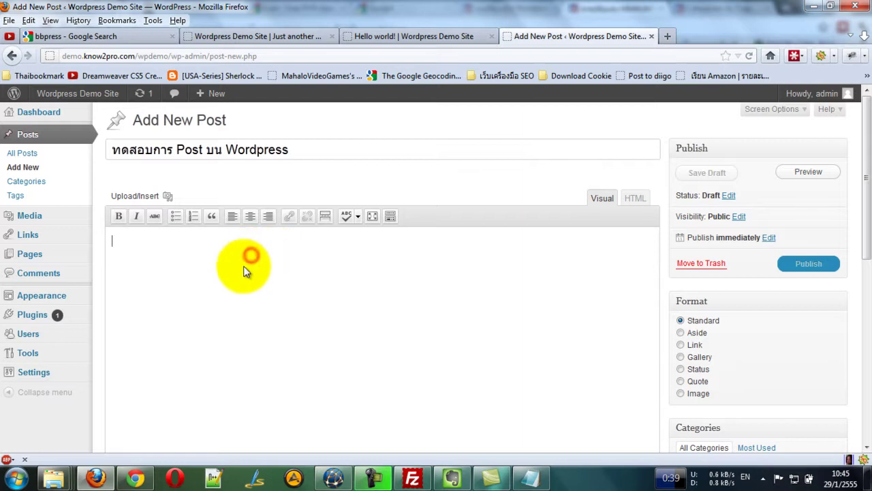
key("ctrl+v")
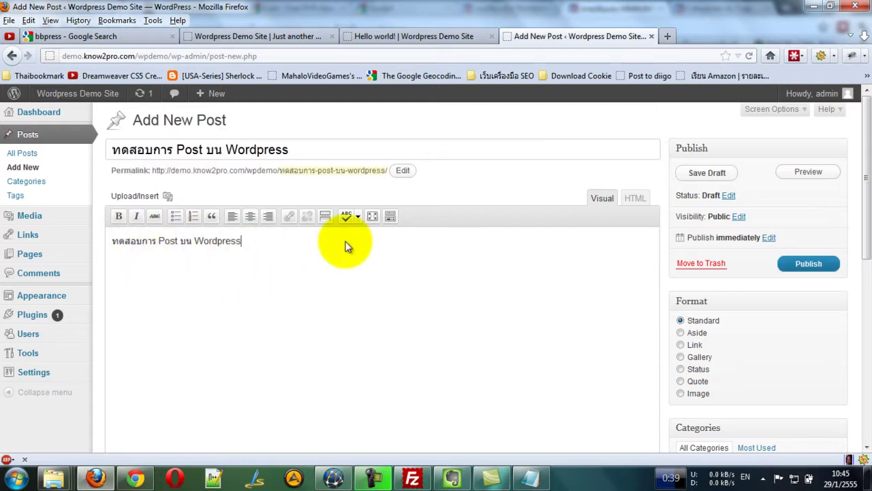
left_click(346, 216)
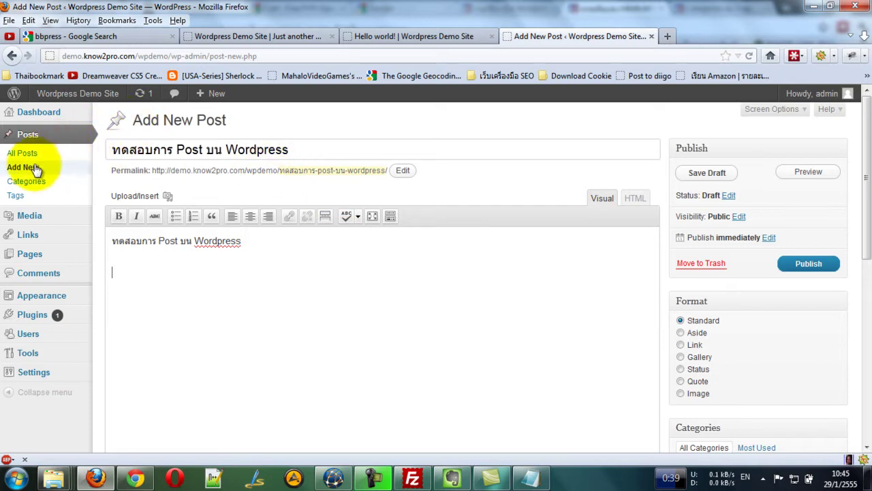
left_click(325, 143)
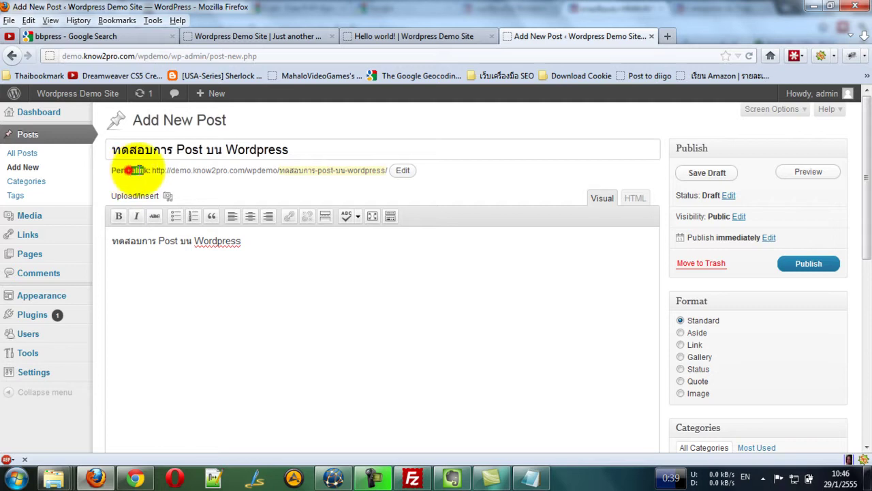
Review the permalink slug ทดสอบการ-post-บน-wordpress and confirm it unchanged.
left_click_drag(129, 170, 358, 170)
left_click(367, 170)
left_click(401, 171)
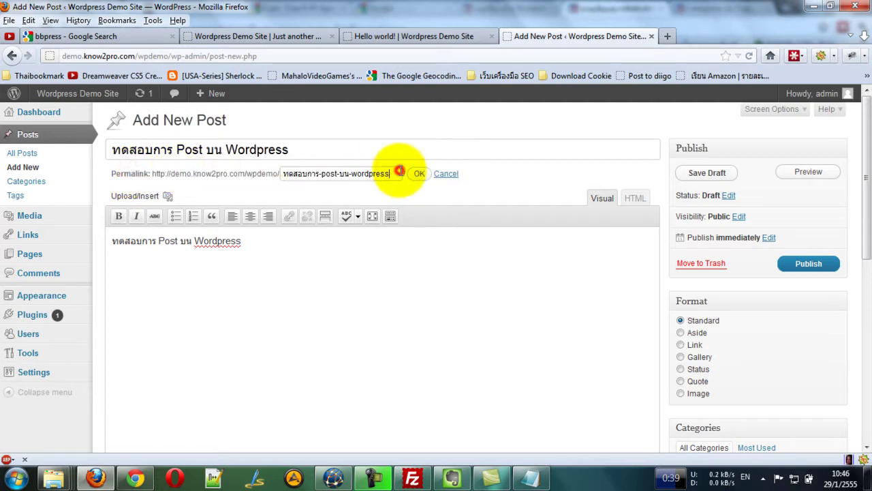
left_click(283, 174)
left_click_drag(391, 173, 287, 176)
left_click(287, 176)
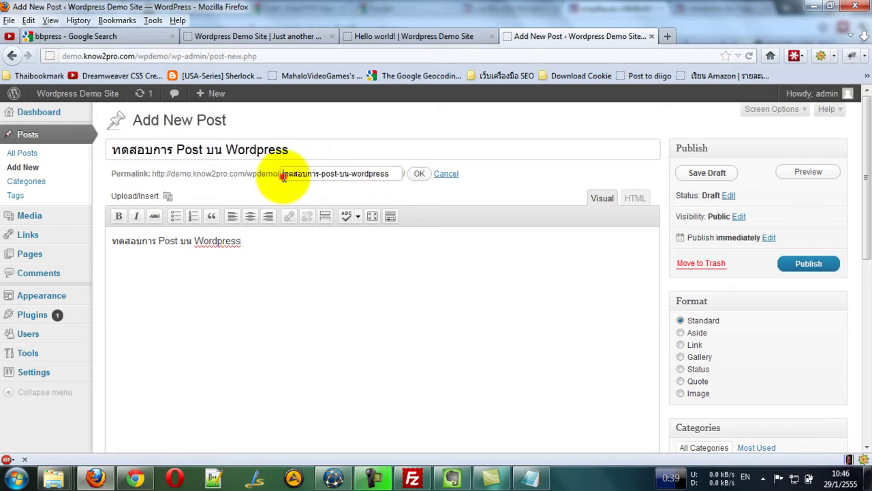
left_click(390, 173)
mouse_move(394, 173)
left_mouse_down()
mouse_move(282, 173)
mouse_move(399, 173)
left_mouse_up()
left_click(282, 174)
left_click(395, 174)
left_click(416, 175)
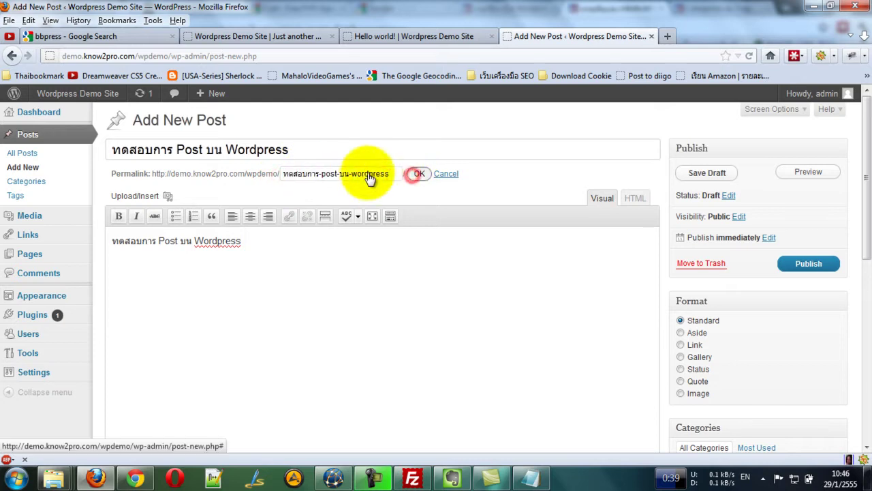
left_click(264, 251)
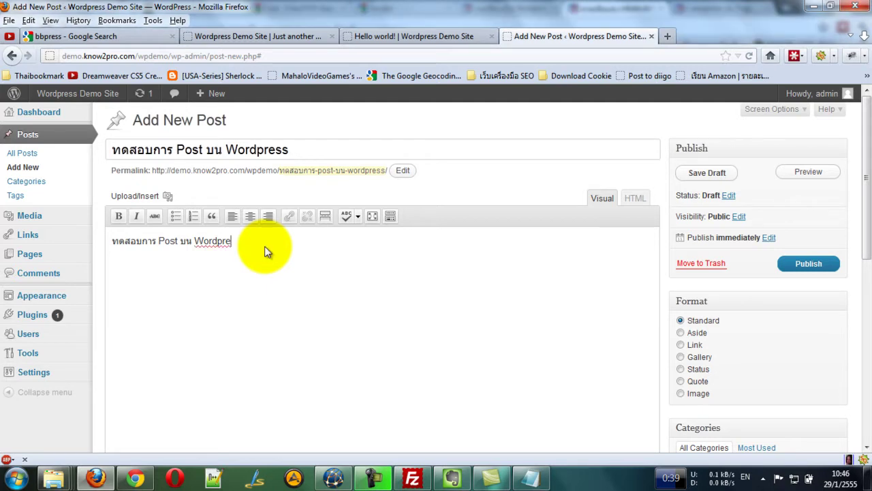
Start a new paragraph below the first body line for the text บน Wordpress 3.3.
left_click(243, 242)
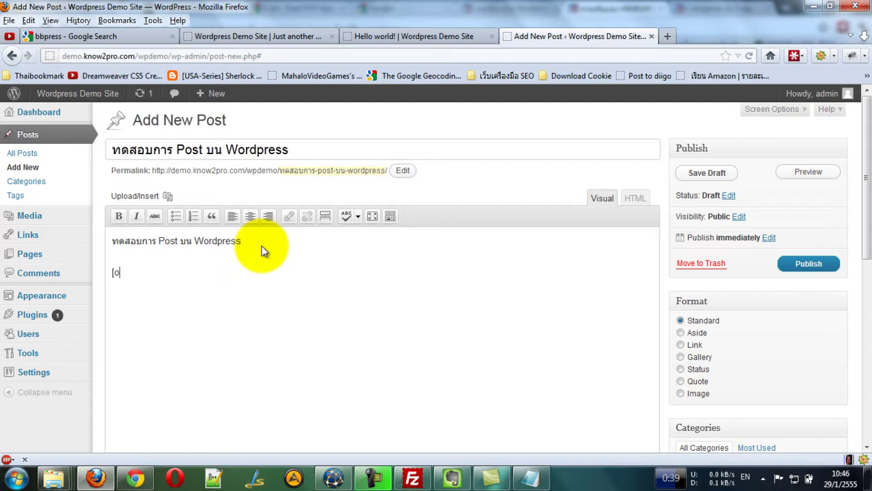
key("BackSpace")
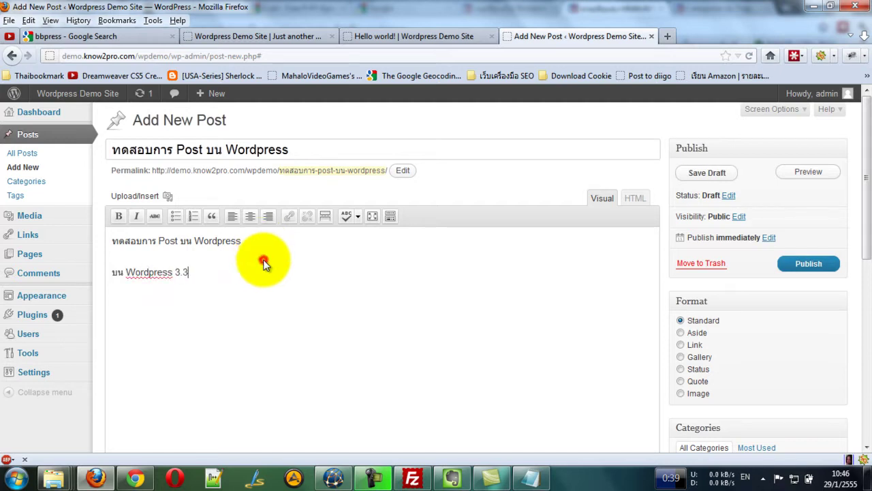
key("Return")
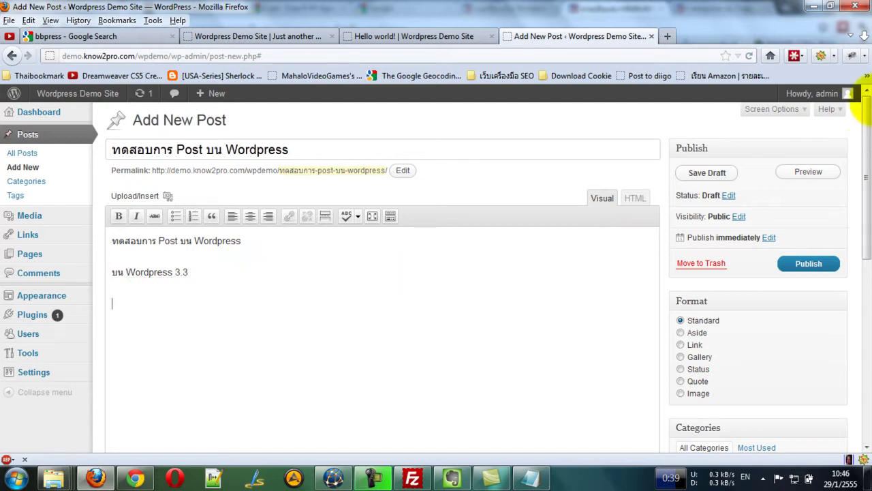
left_click_drag(867, 109, 864, 249)
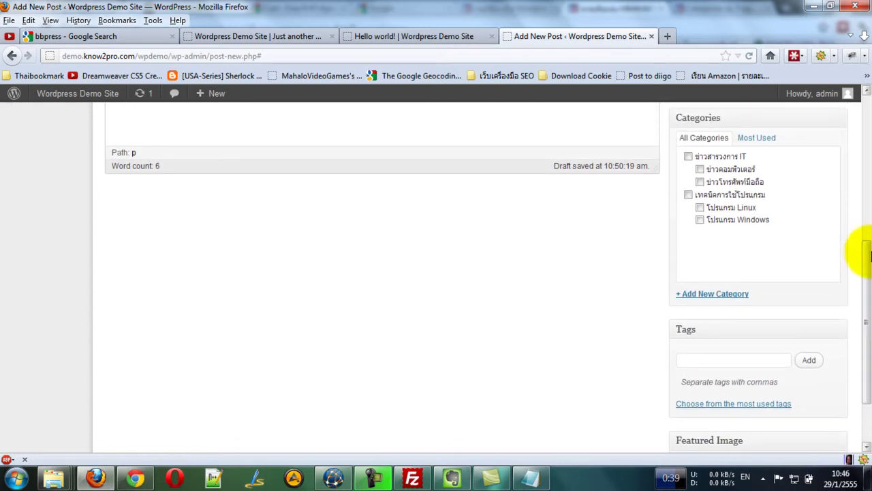
Tick ข่าวสารวงการ IT and ข่าวคอมพิวเตอร์, checking Most Used before returning to All Categories.
left_click(688, 157)
left_click(699, 170)
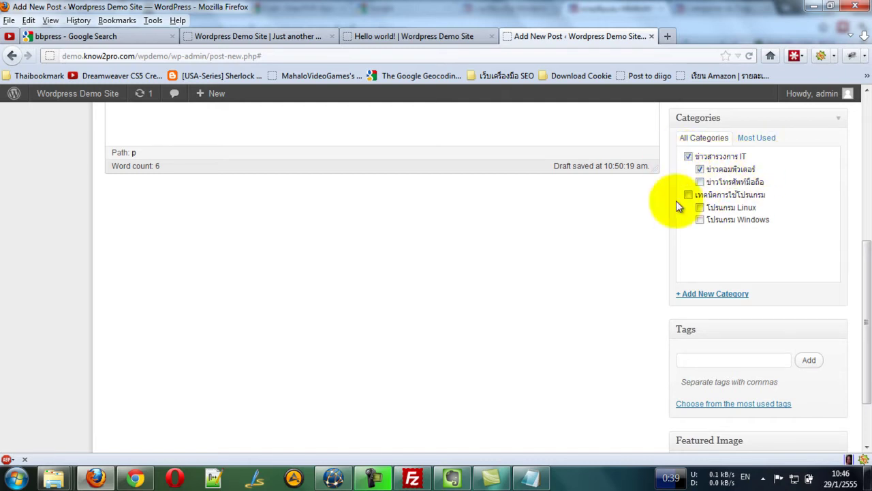
left_click(760, 140)
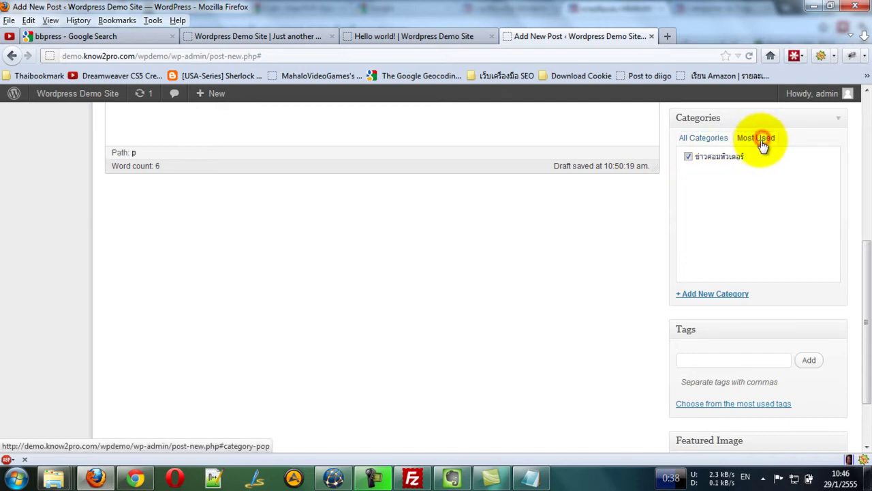
left_click(702, 137)
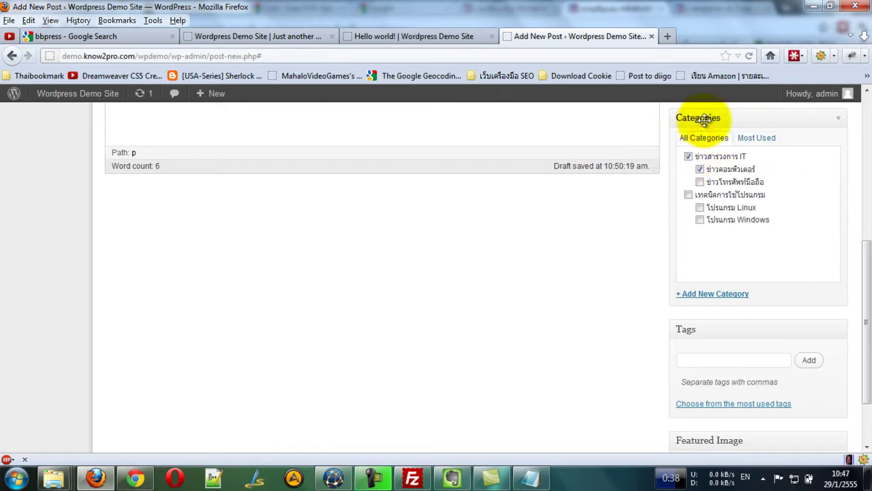
left_click(688, 156)
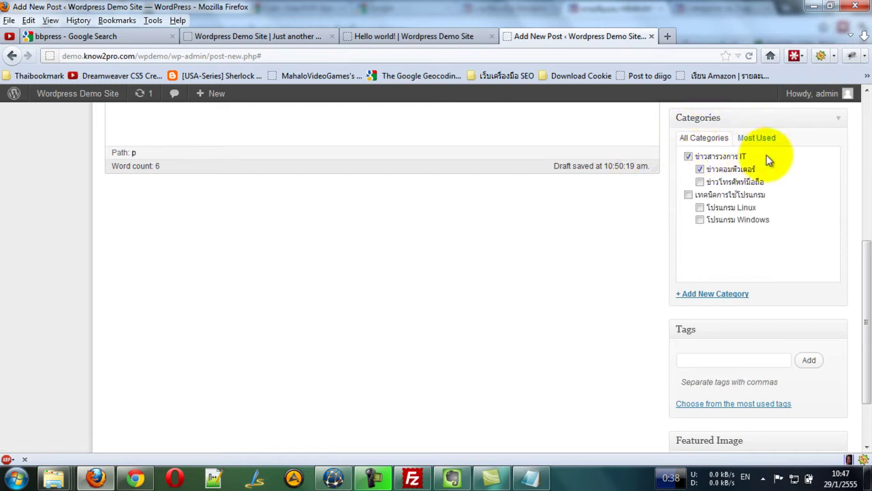
scroll(599, 240, "down", 2)
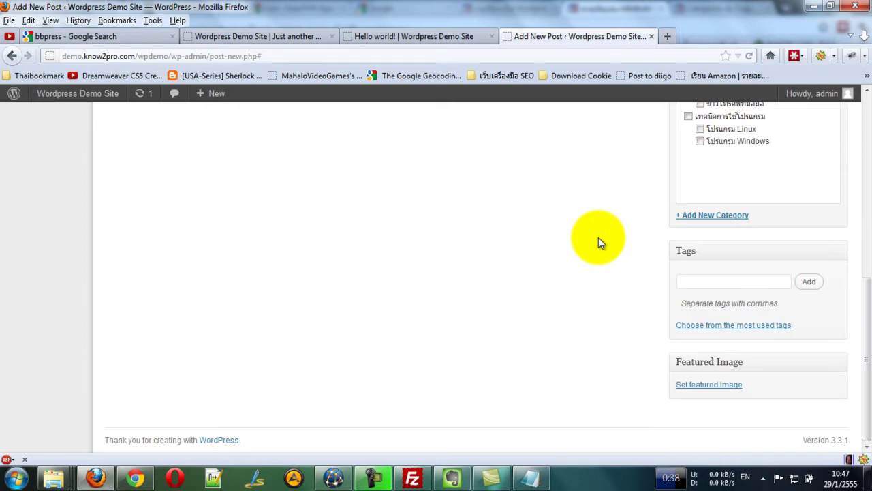
left_click_drag(865, 299, 865, 243)
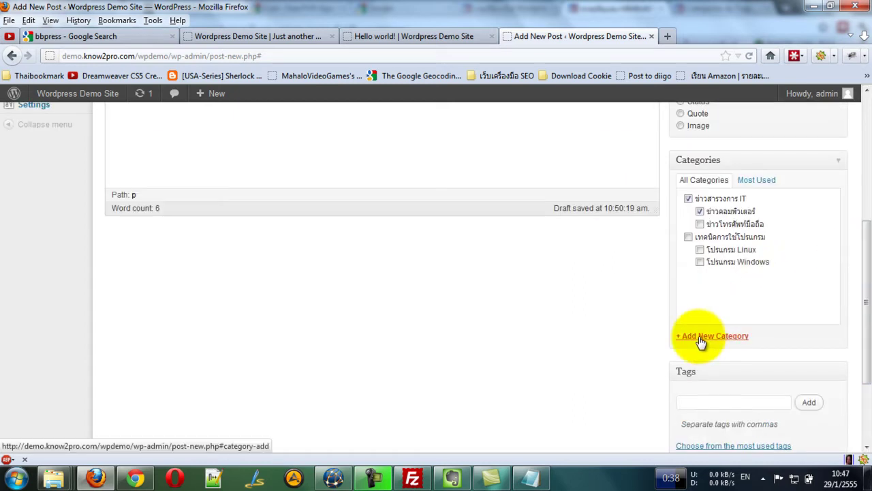
left_click_drag(864, 300, 858, 350)
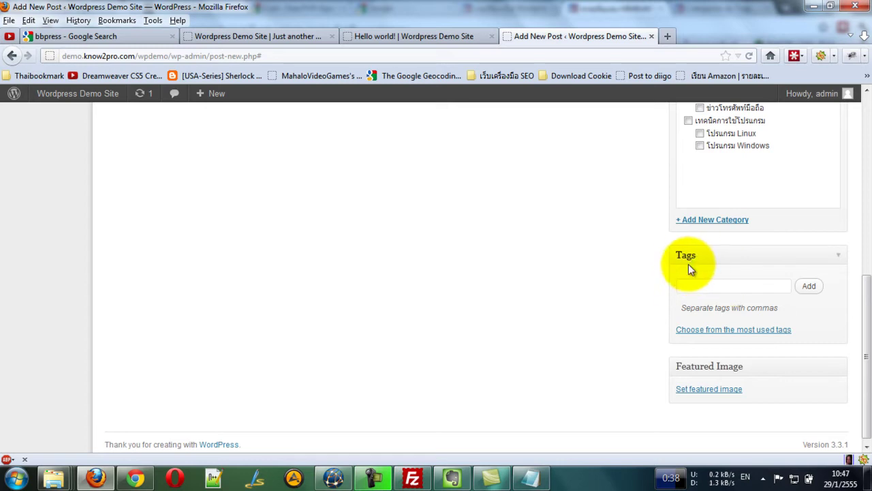
Add the tags ข่าวสารวงการ IT and ทดสอบ in the Tags box.
left_click(727, 329)
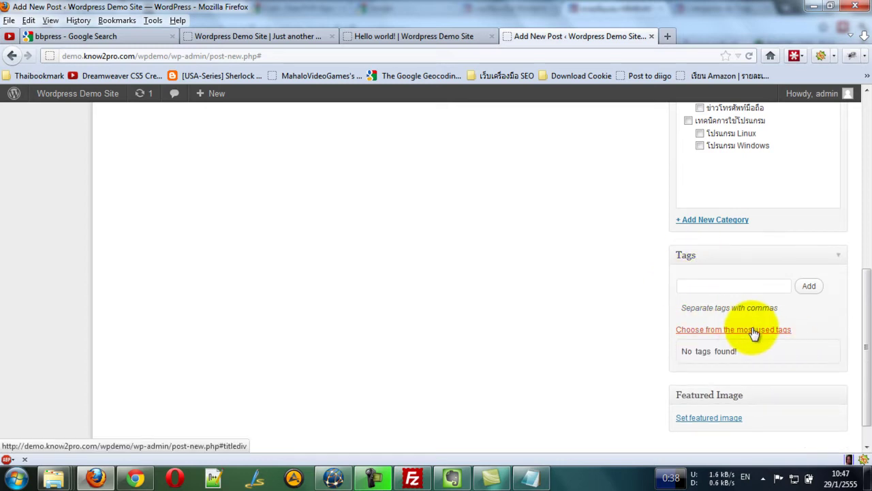
left_click(740, 288)
left_click(727, 288)
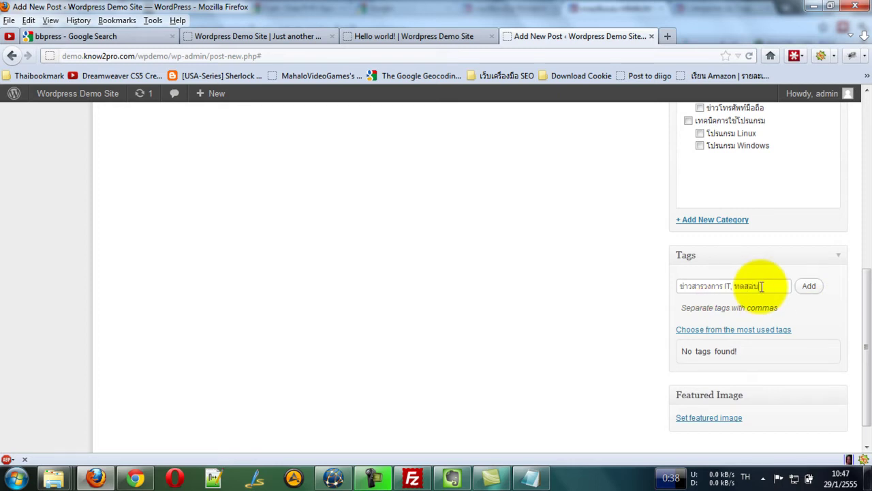
left_click(808, 286)
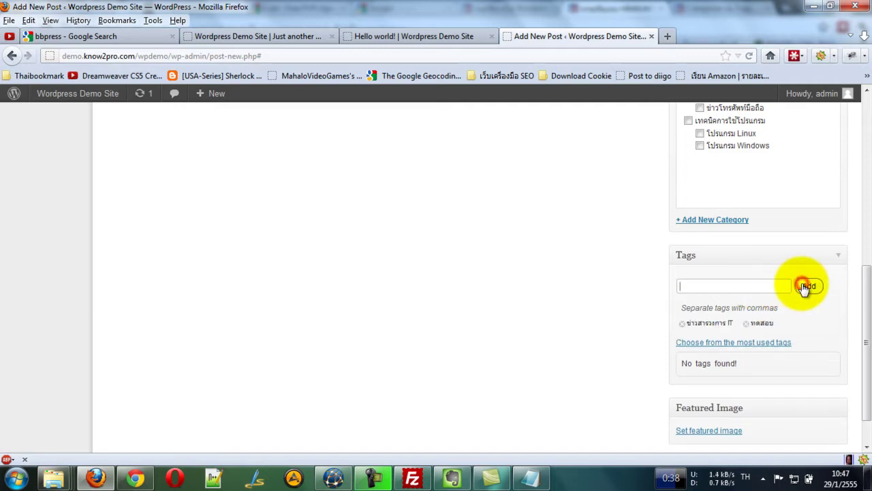
left_click_drag(868, 331, 855, 24)
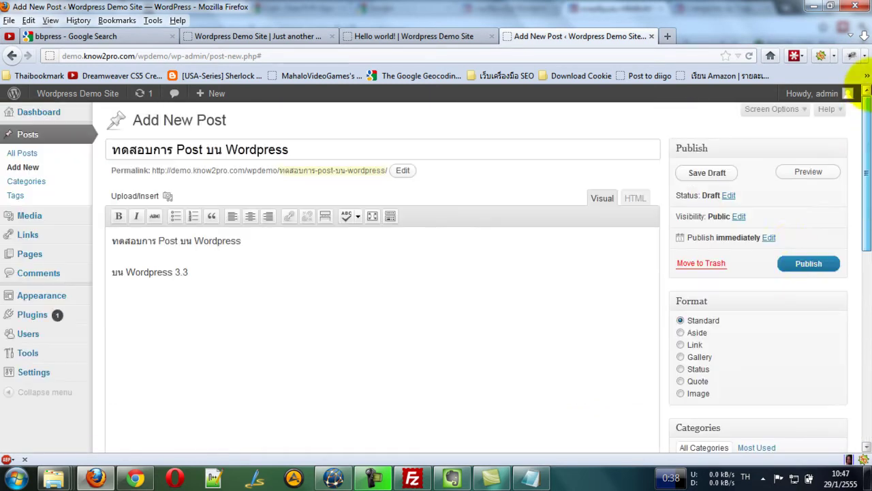
Publish the post and return to the site's front-page tab.
left_click(807, 265)
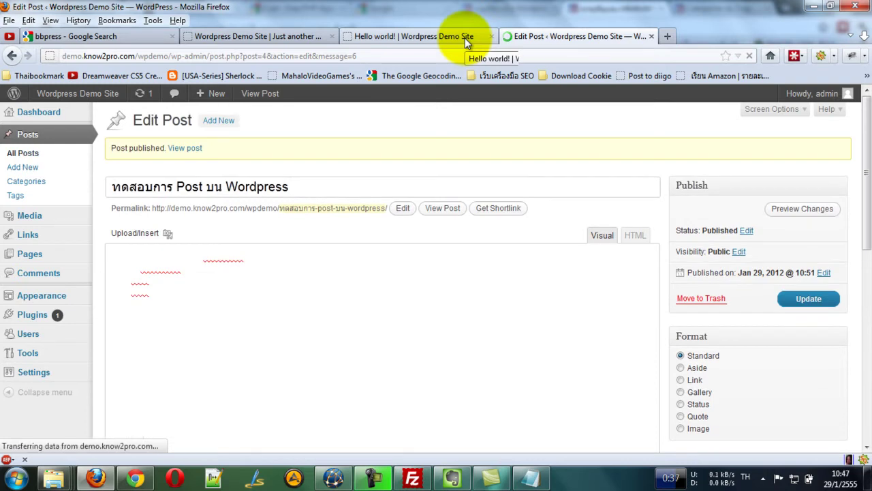
key("ctrl+Page_Up")
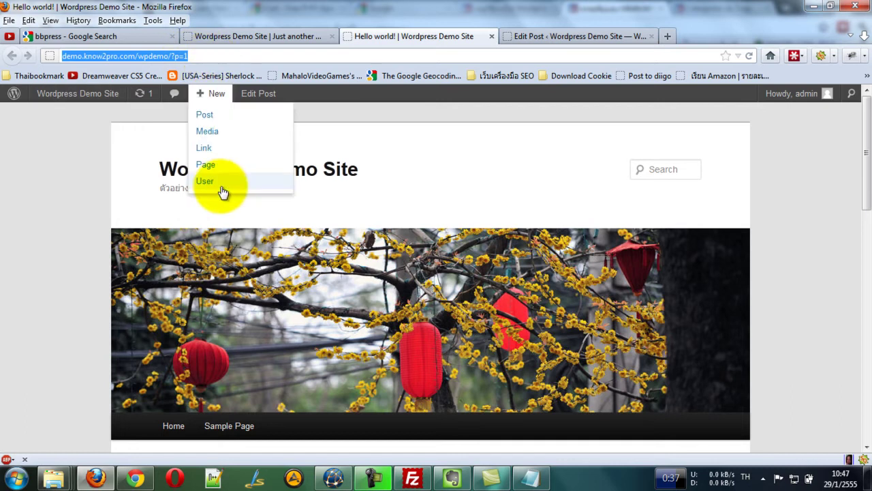
Reload the home page, open the test post, and scroll to its categories and tags.
left_click(339, 171)
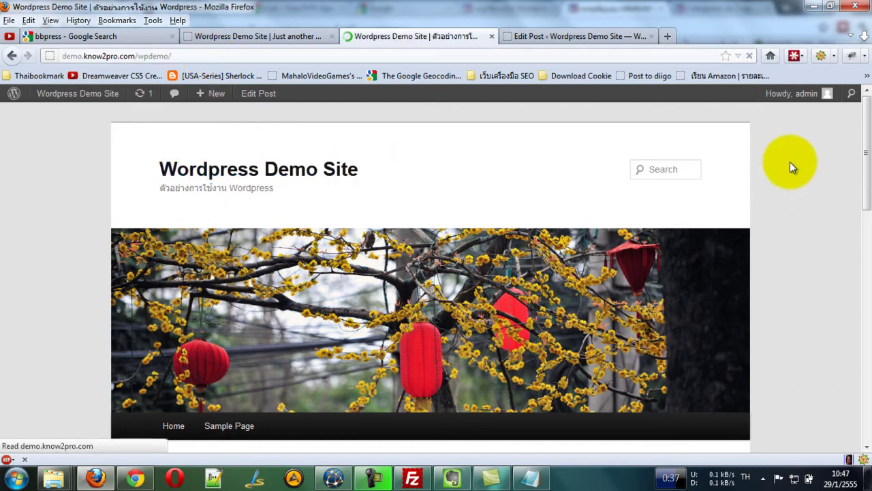
scroll(799, 160, "down", 5)
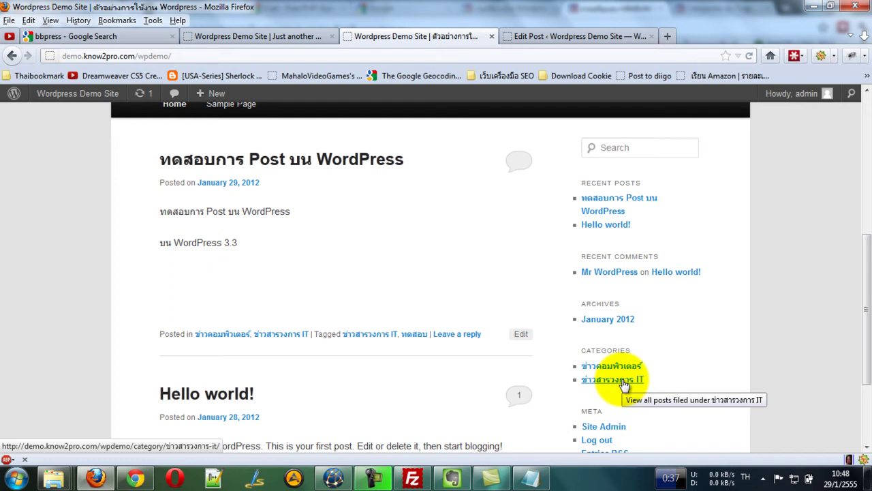
scroll(715, 355, "down", 2)
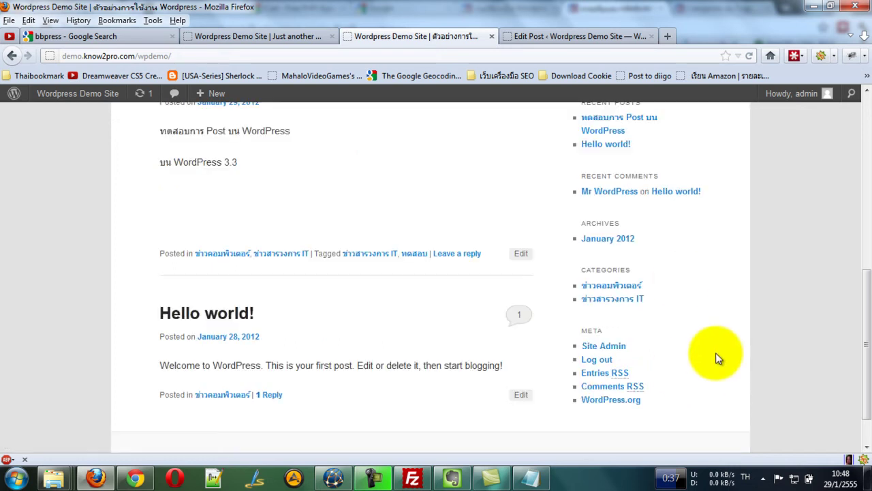
scroll(389, 253, "up", 6)
left_click(288, 325)
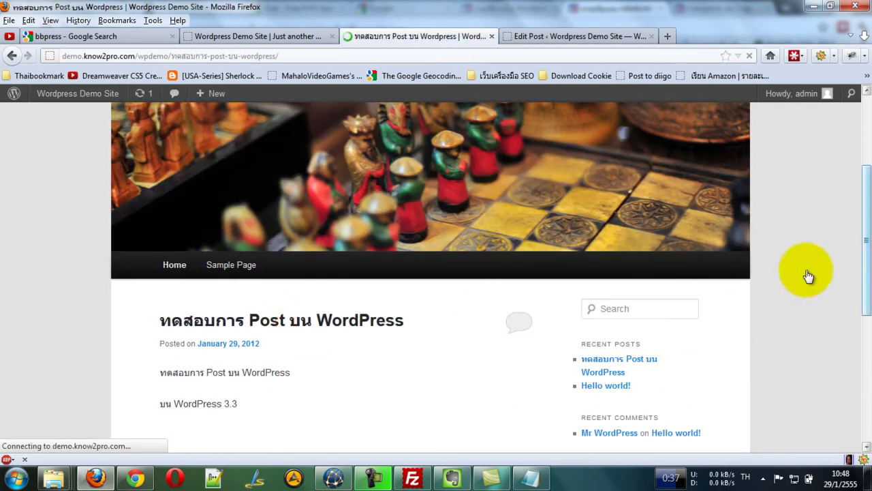
left_click_drag(863, 184, 865, 302)
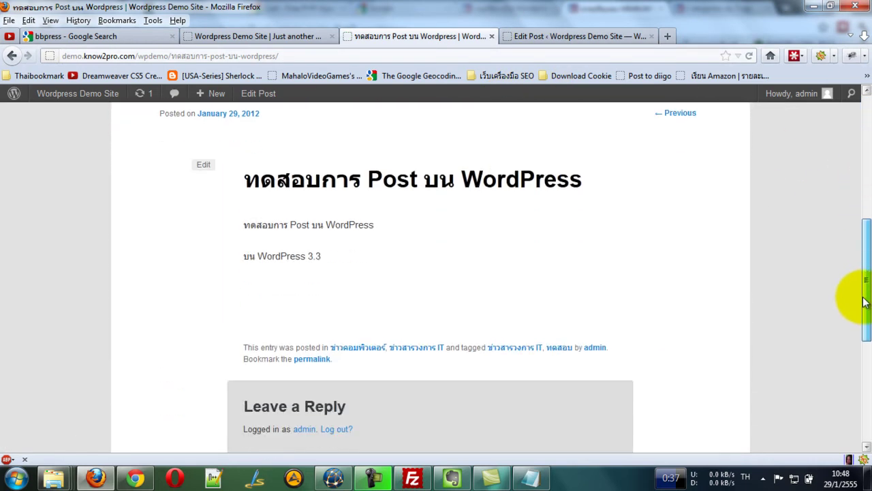
mouse_move(861, 259)
left_mouse_down()
mouse_move(869, 307)
mouse_move(856, 253)
left_mouse_up()
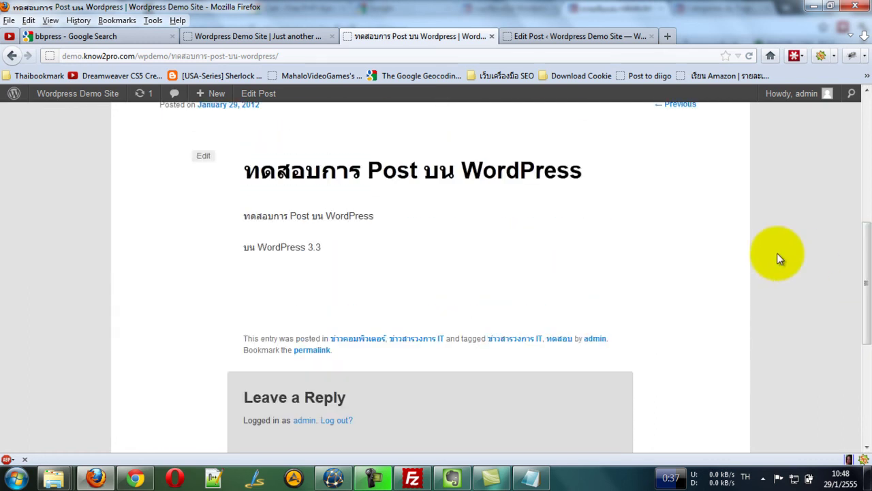